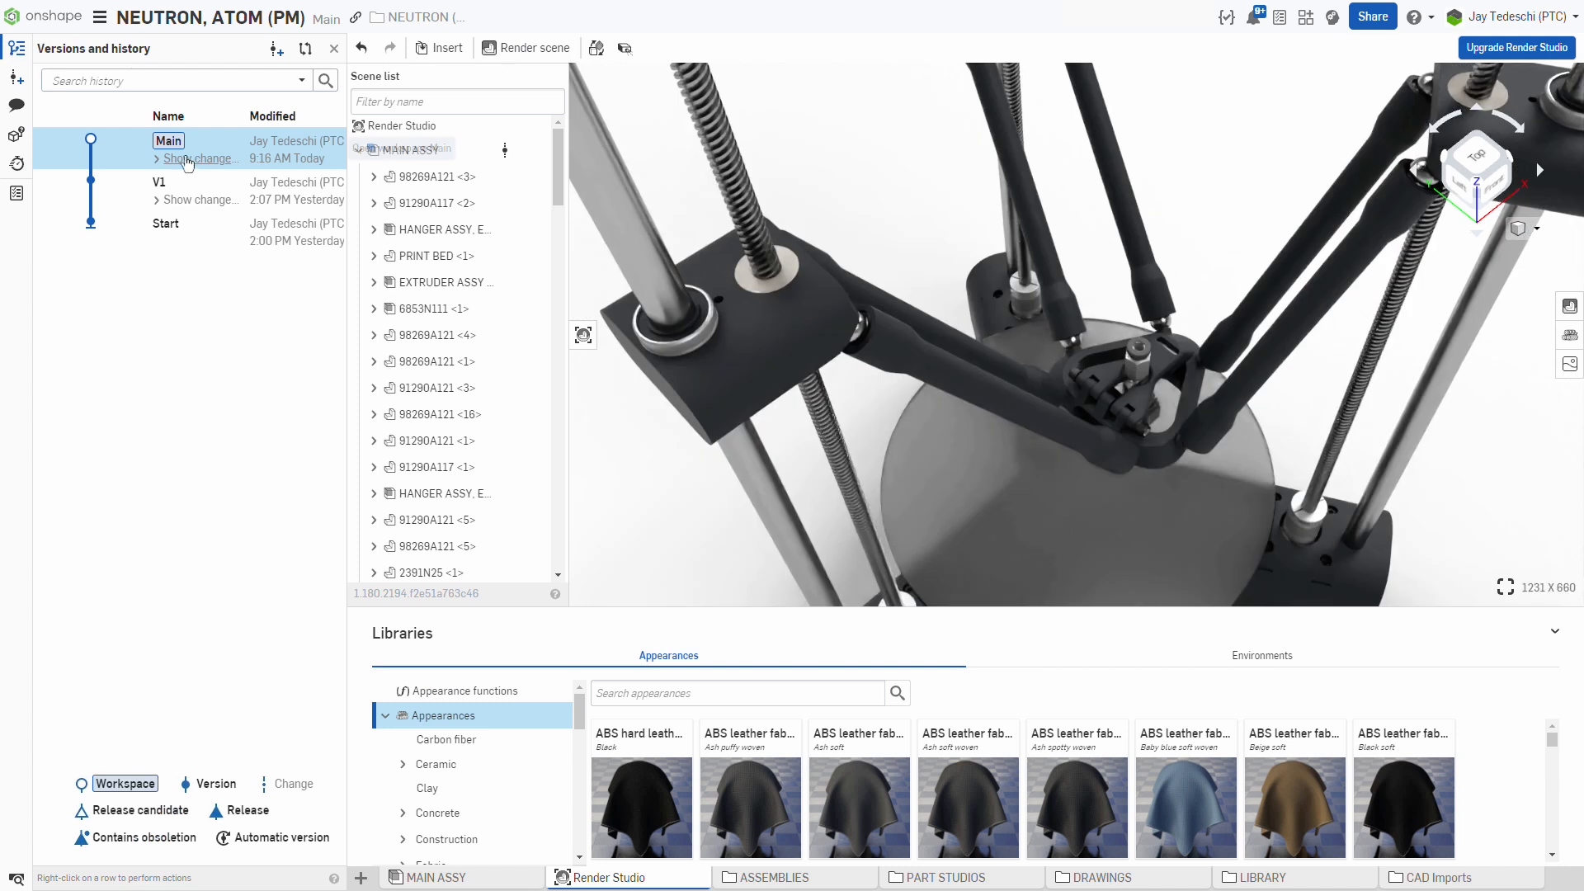
Restore the main workspace to the earlier "Render Studio :: Edit : Tessellation quality" change and open the Render Studio for editing.
{"action": "left_click", "coordinate": [189, 159]}
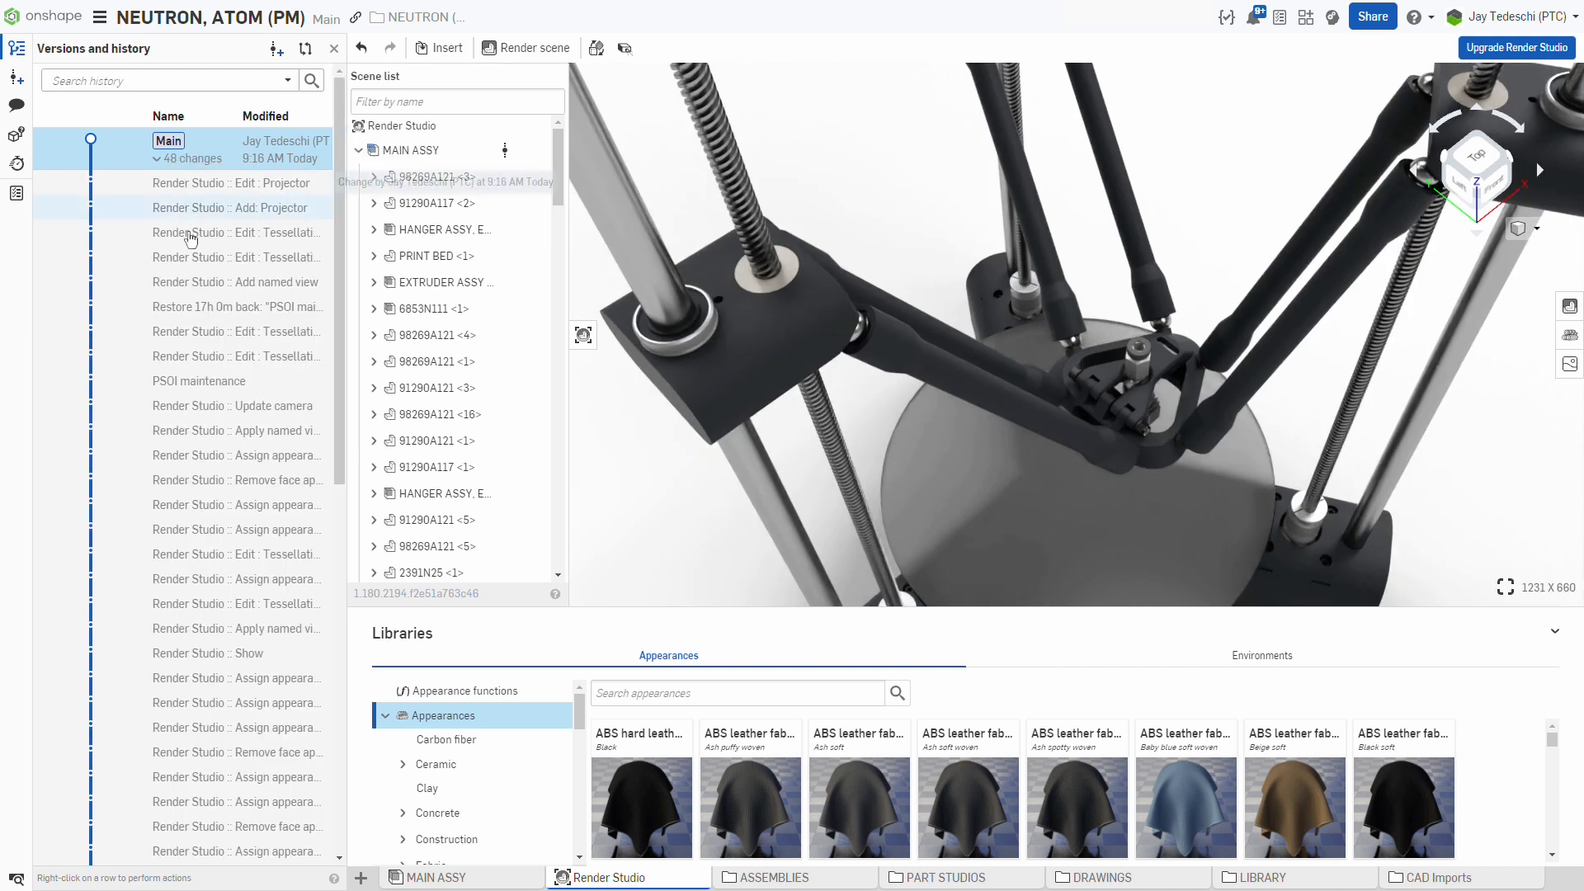
{"action": "left_click", "coordinate": [221, 235]}
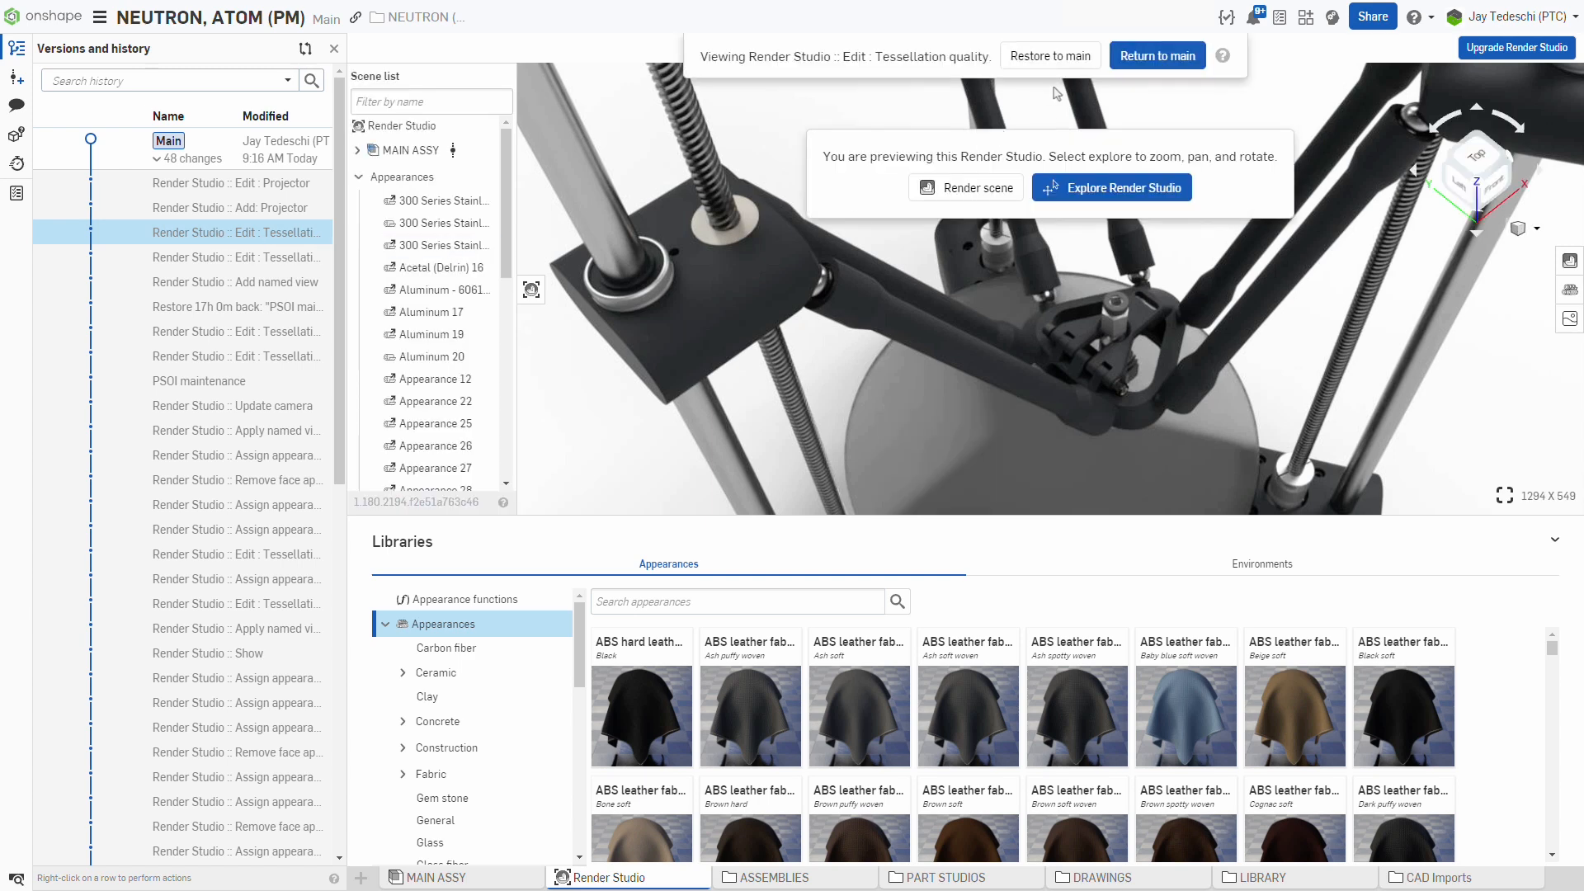
{"action": "left_click", "coordinate": [1053, 62]}
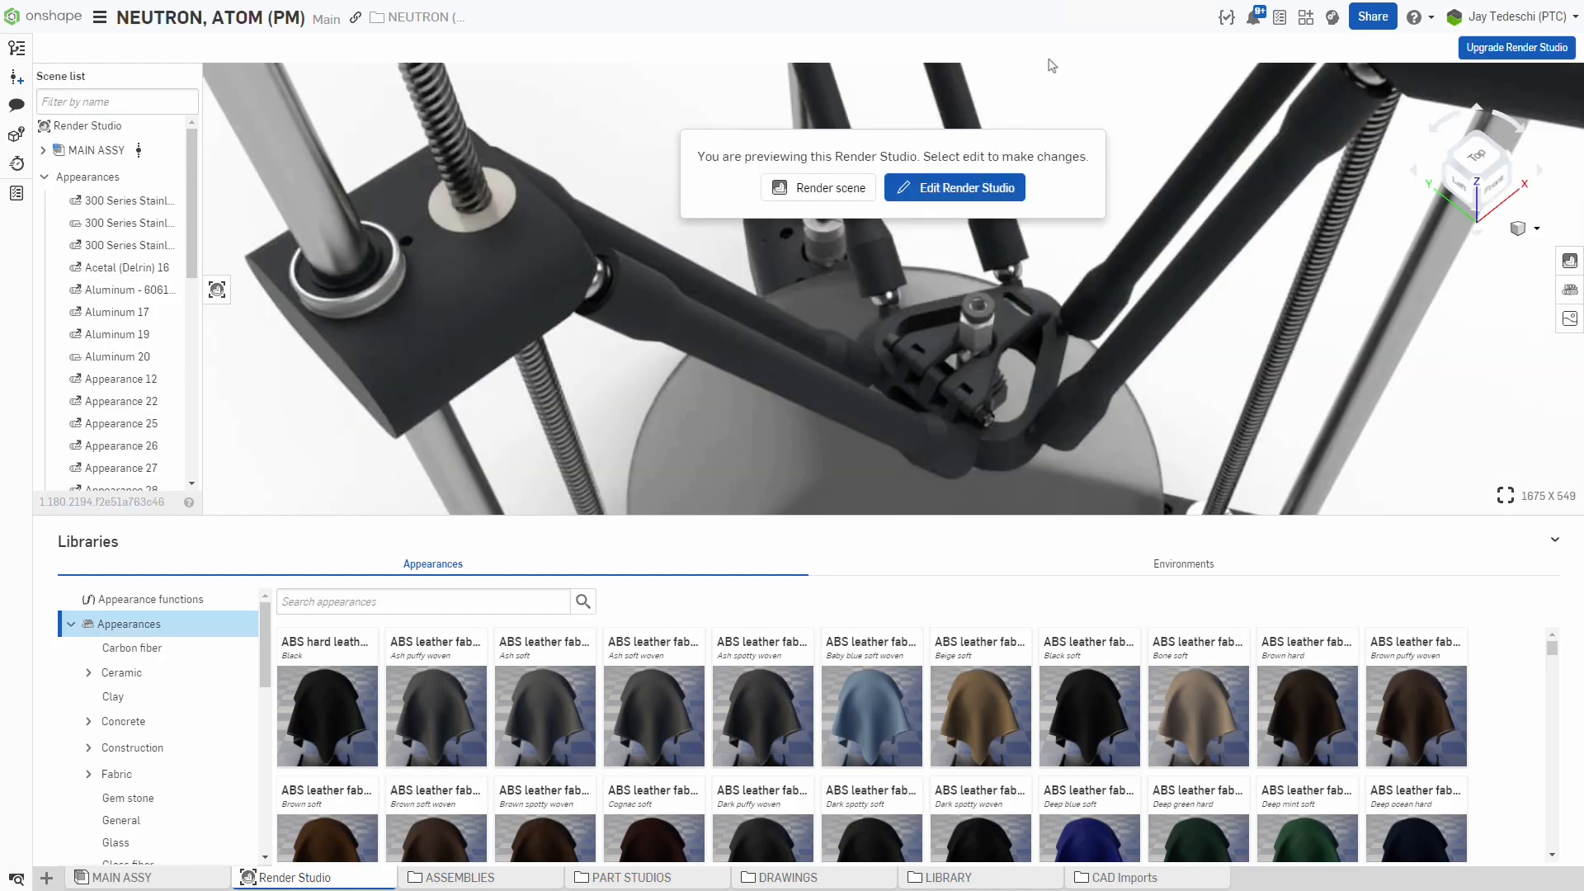
{"action": "left_click", "coordinate": [961, 196]}
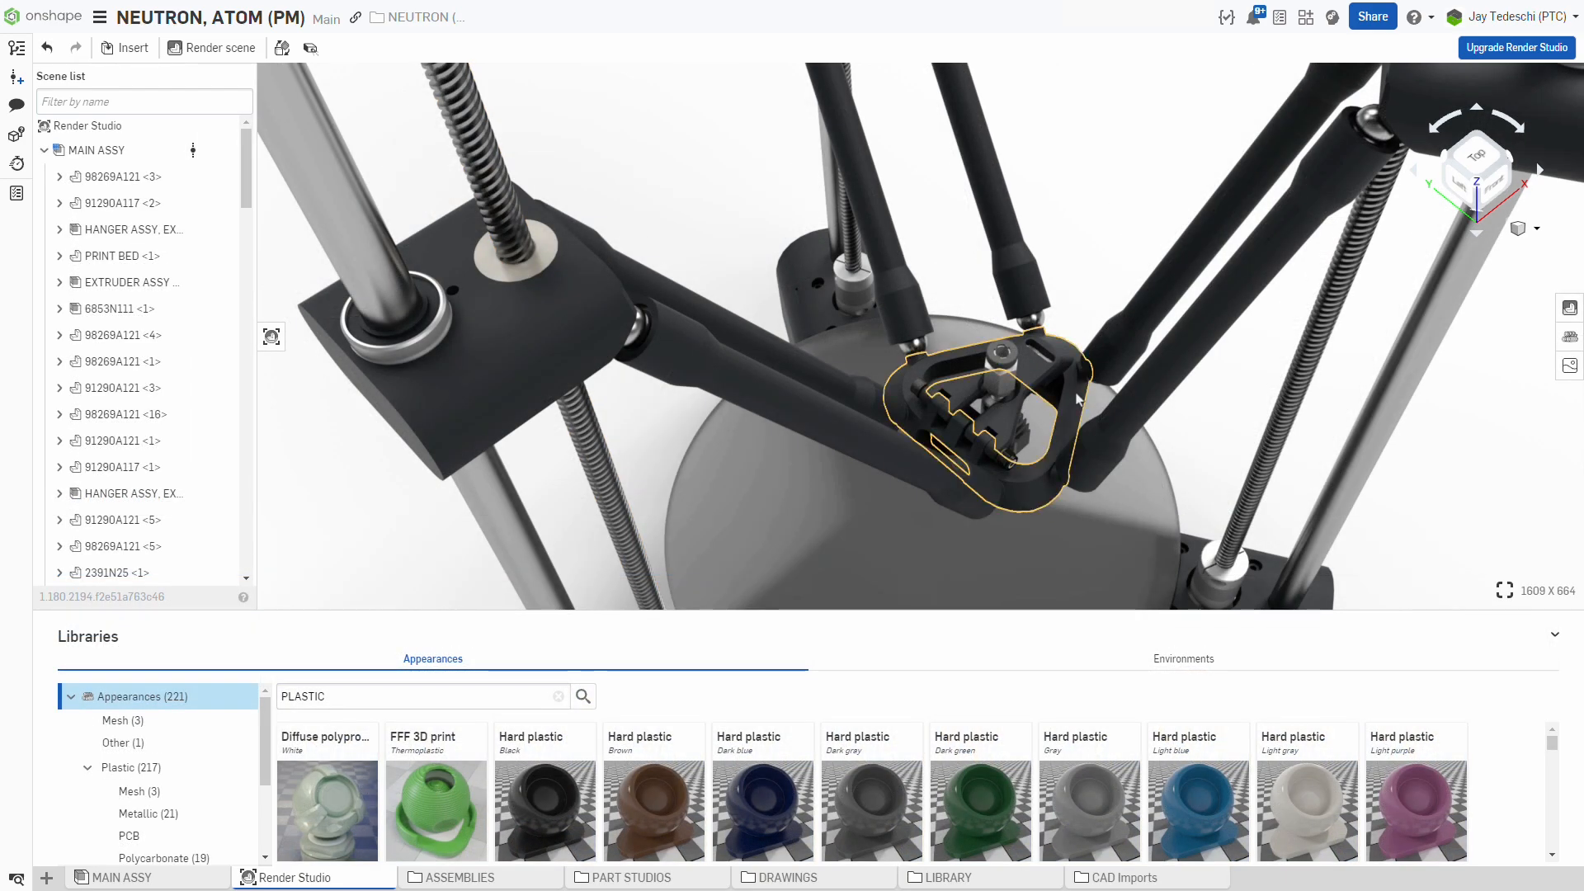
Set the tessellation quality of the triangular extruder housing to Fine.
{"action": "left_click", "coordinate": [1077, 399]}
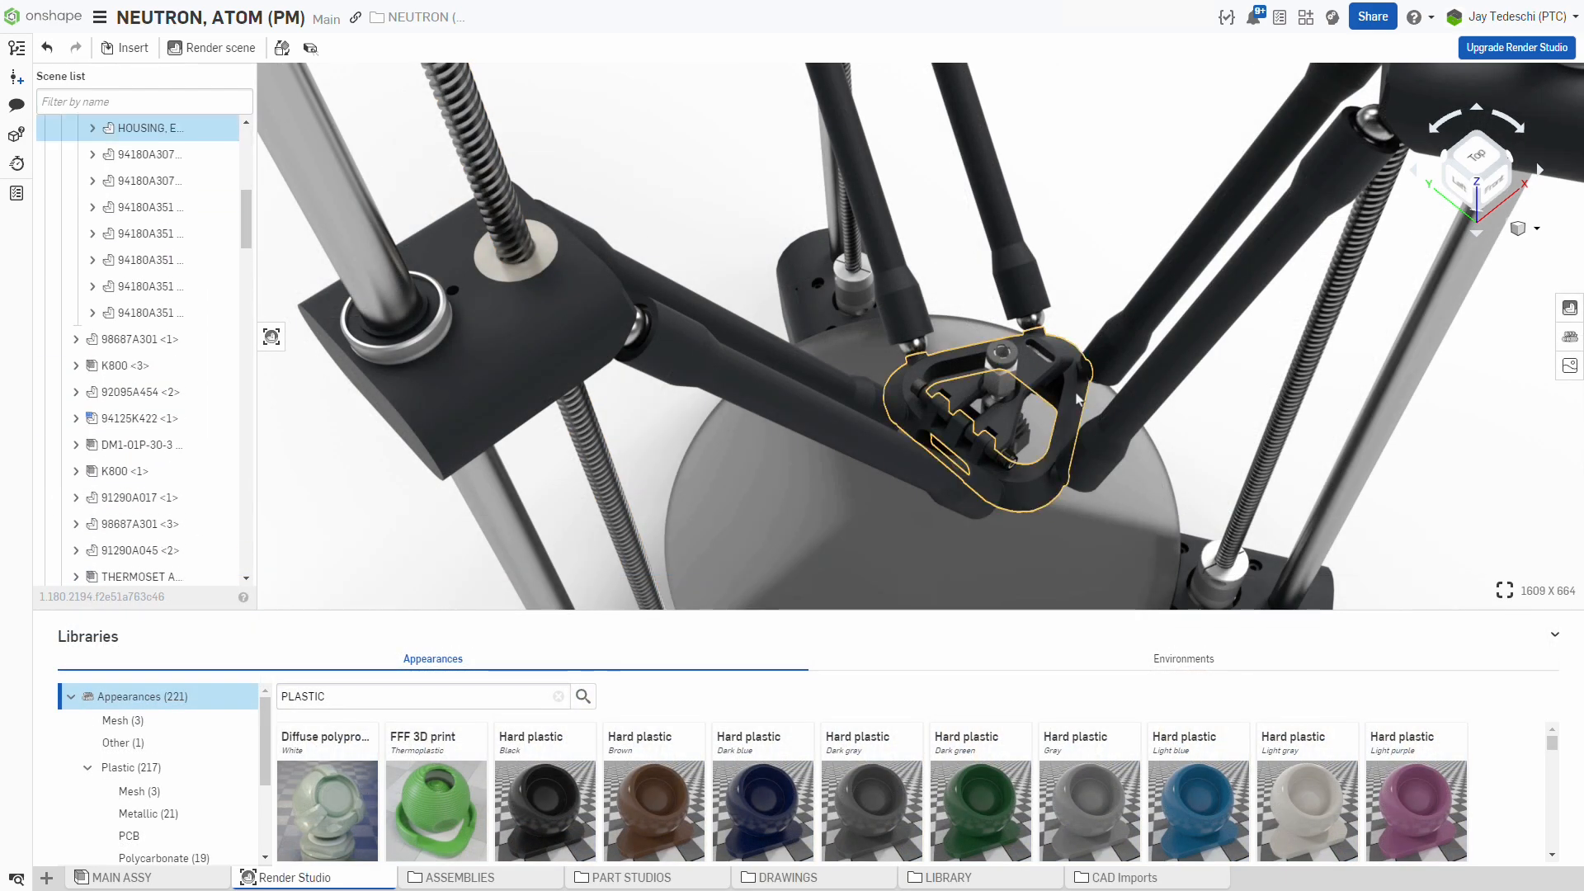
{"action": "right_click", "coordinate": [175, 130]}
{"action": "left_click", "coordinate": [243, 286]}
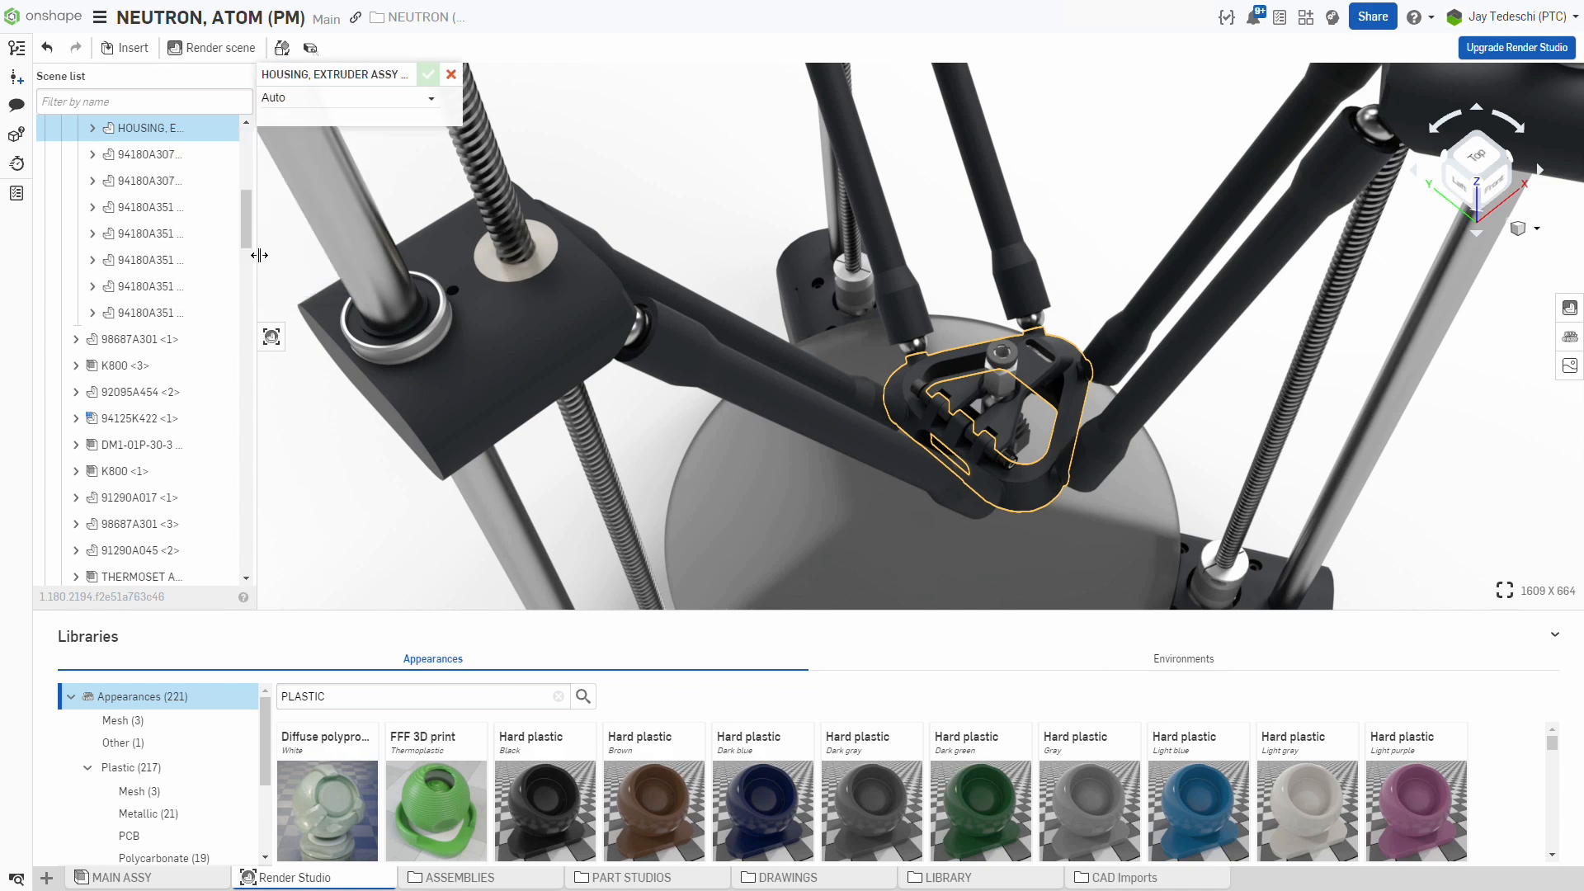
{"action": "left_click", "coordinate": [292, 100]}
{"action": "left_click", "coordinate": [298, 188]}
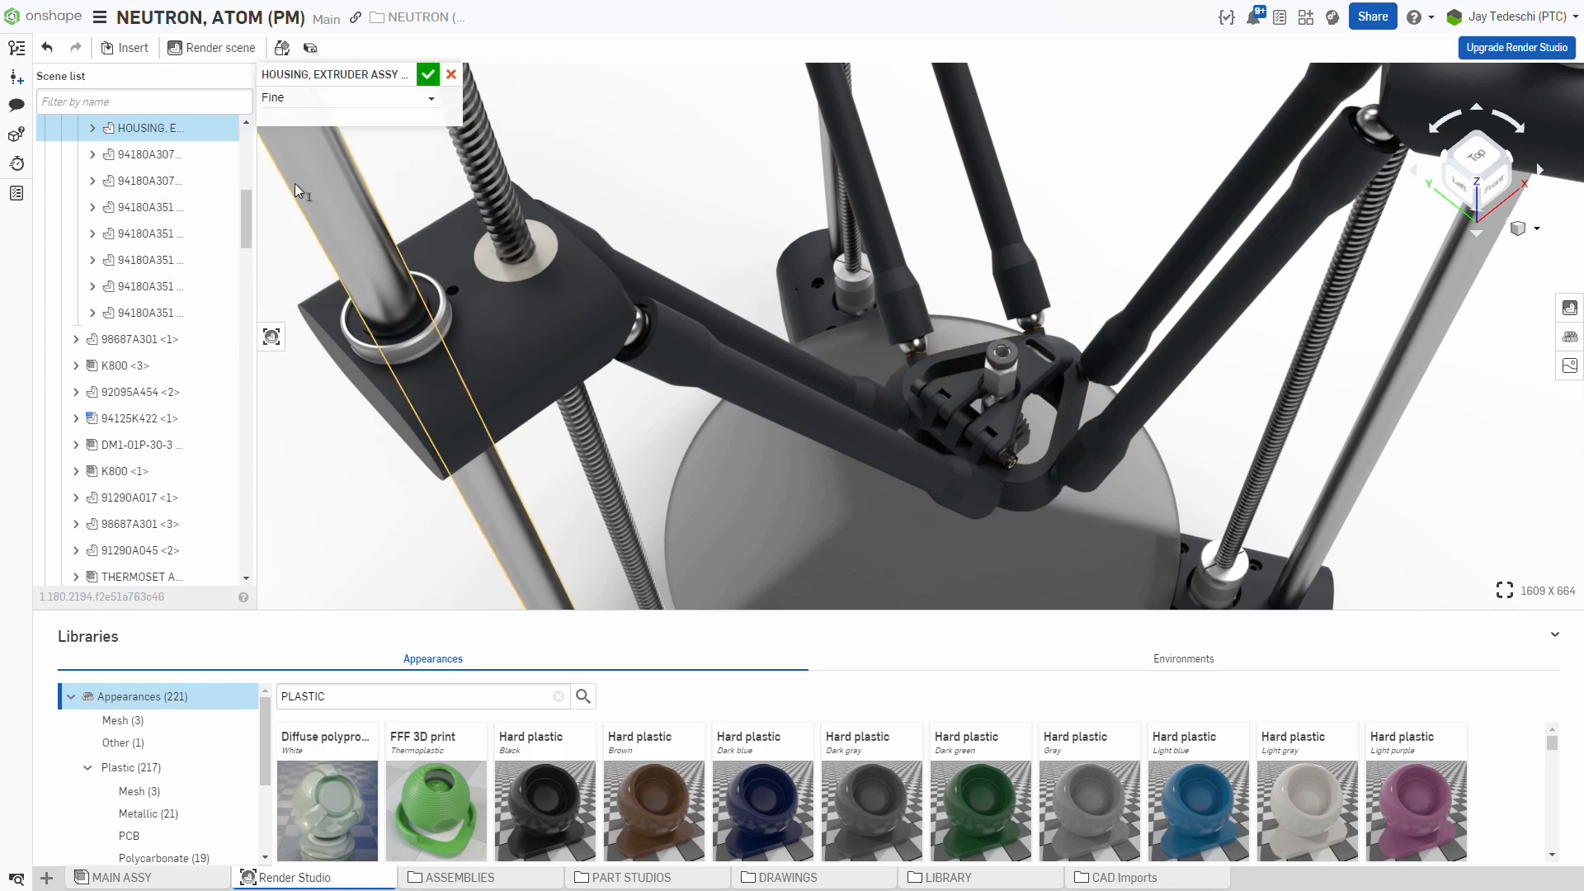
{"action": "left_click", "coordinate": [427, 74]}
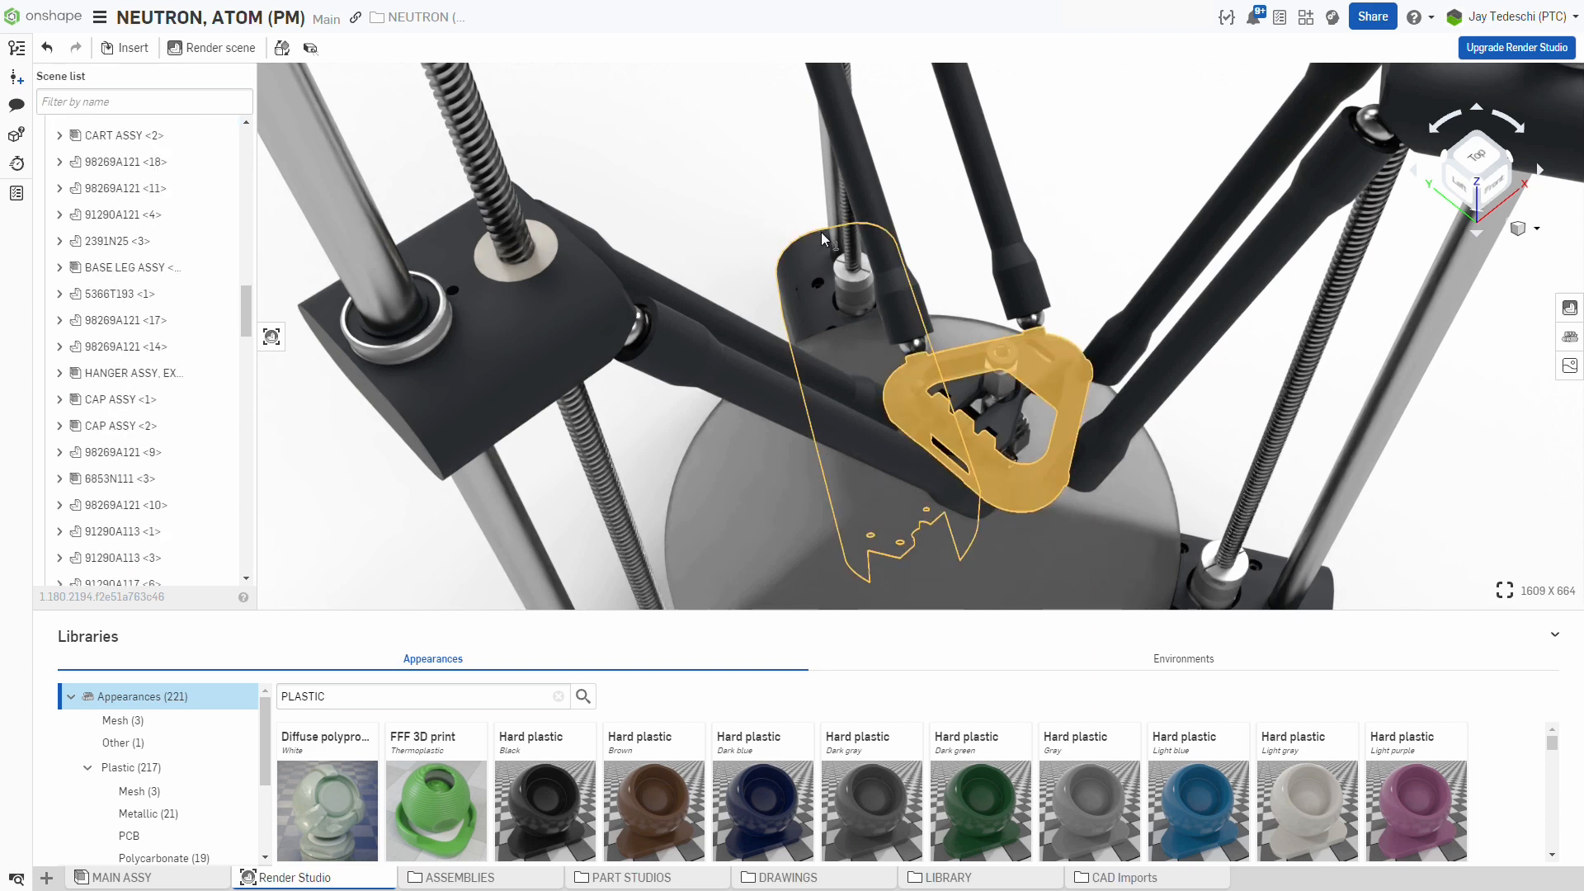
Set the tessellation quality of the DELTA BASE part on the rear base leg to Fine and clear the selection.
{"action": "right_click", "coordinate": [174, 130]}
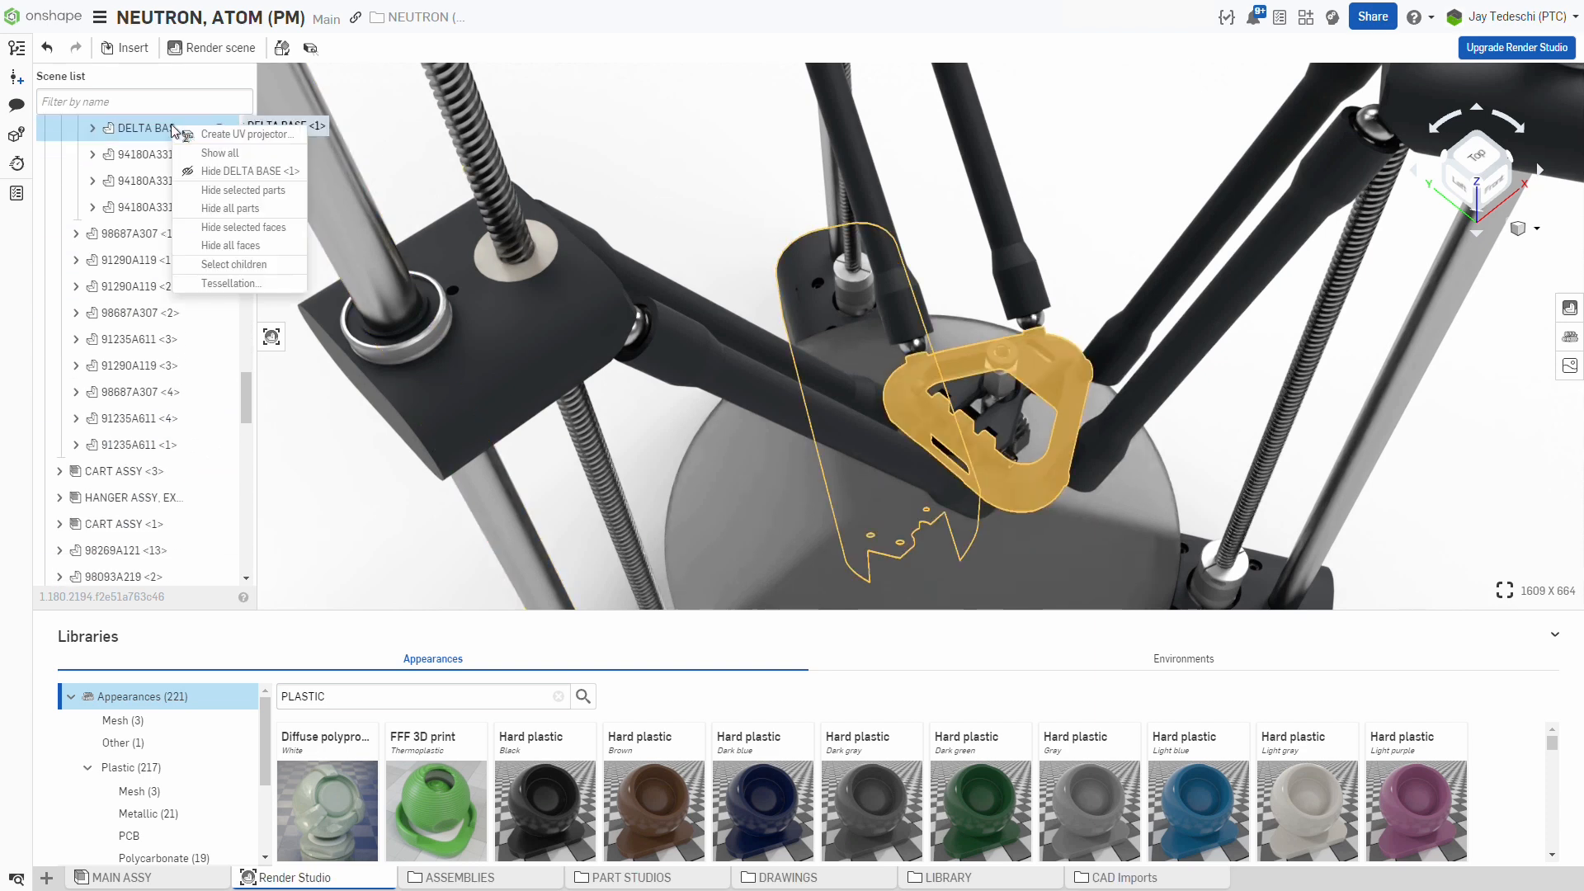
{"action": "left_click", "coordinate": [252, 289]}
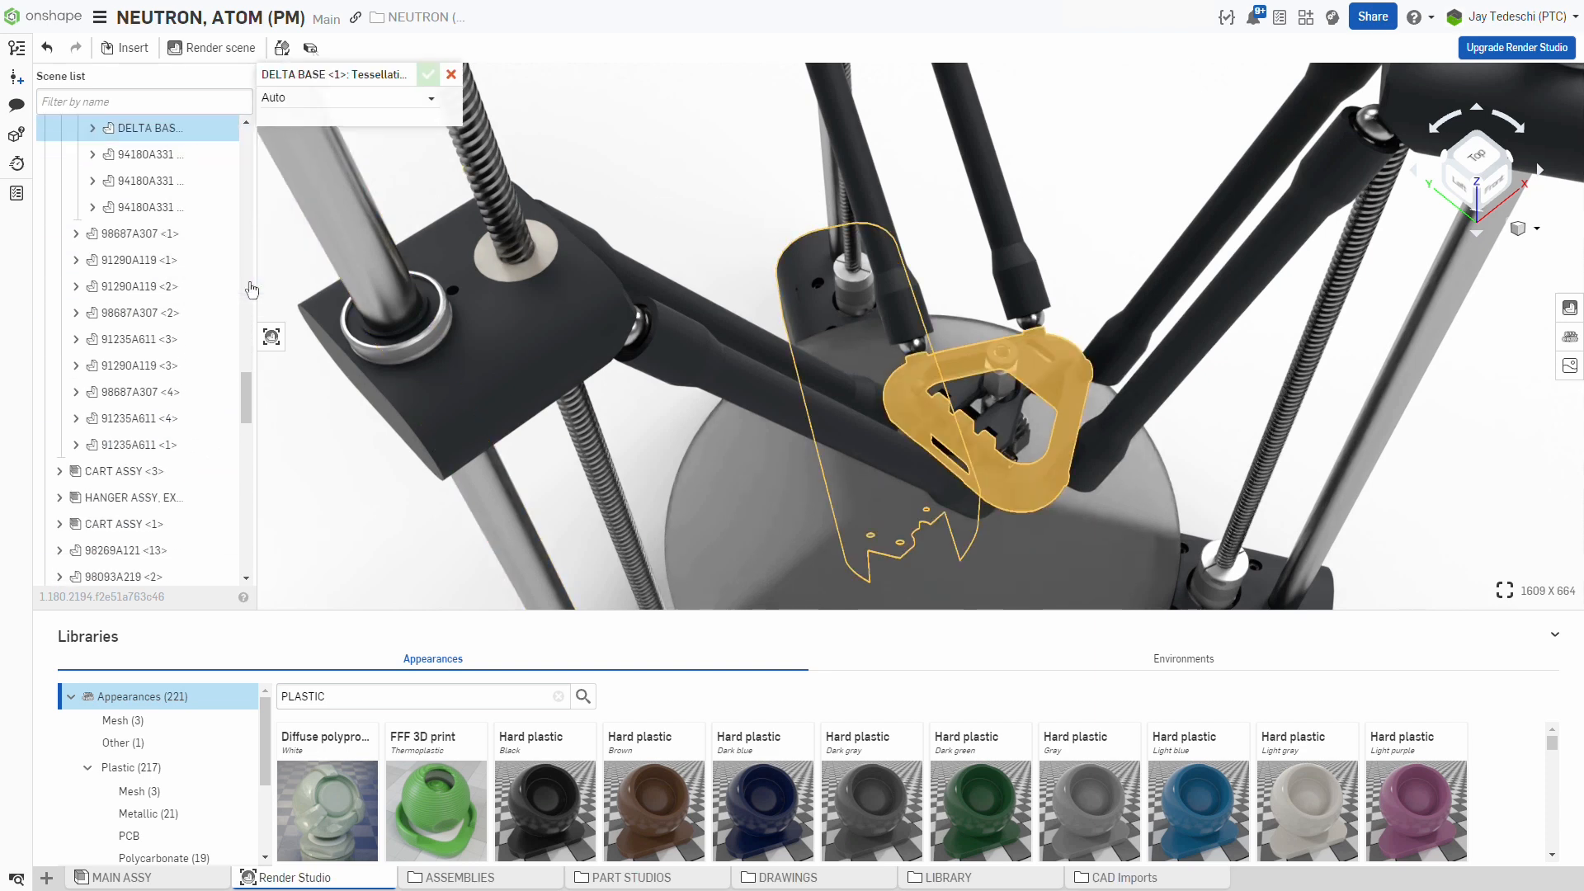
{"action": "left_click", "coordinate": [310, 98]}
{"action": "left_click", "coordinate": [303, 186]}
{"action": "left_click", "coordinate": [427, 74]}
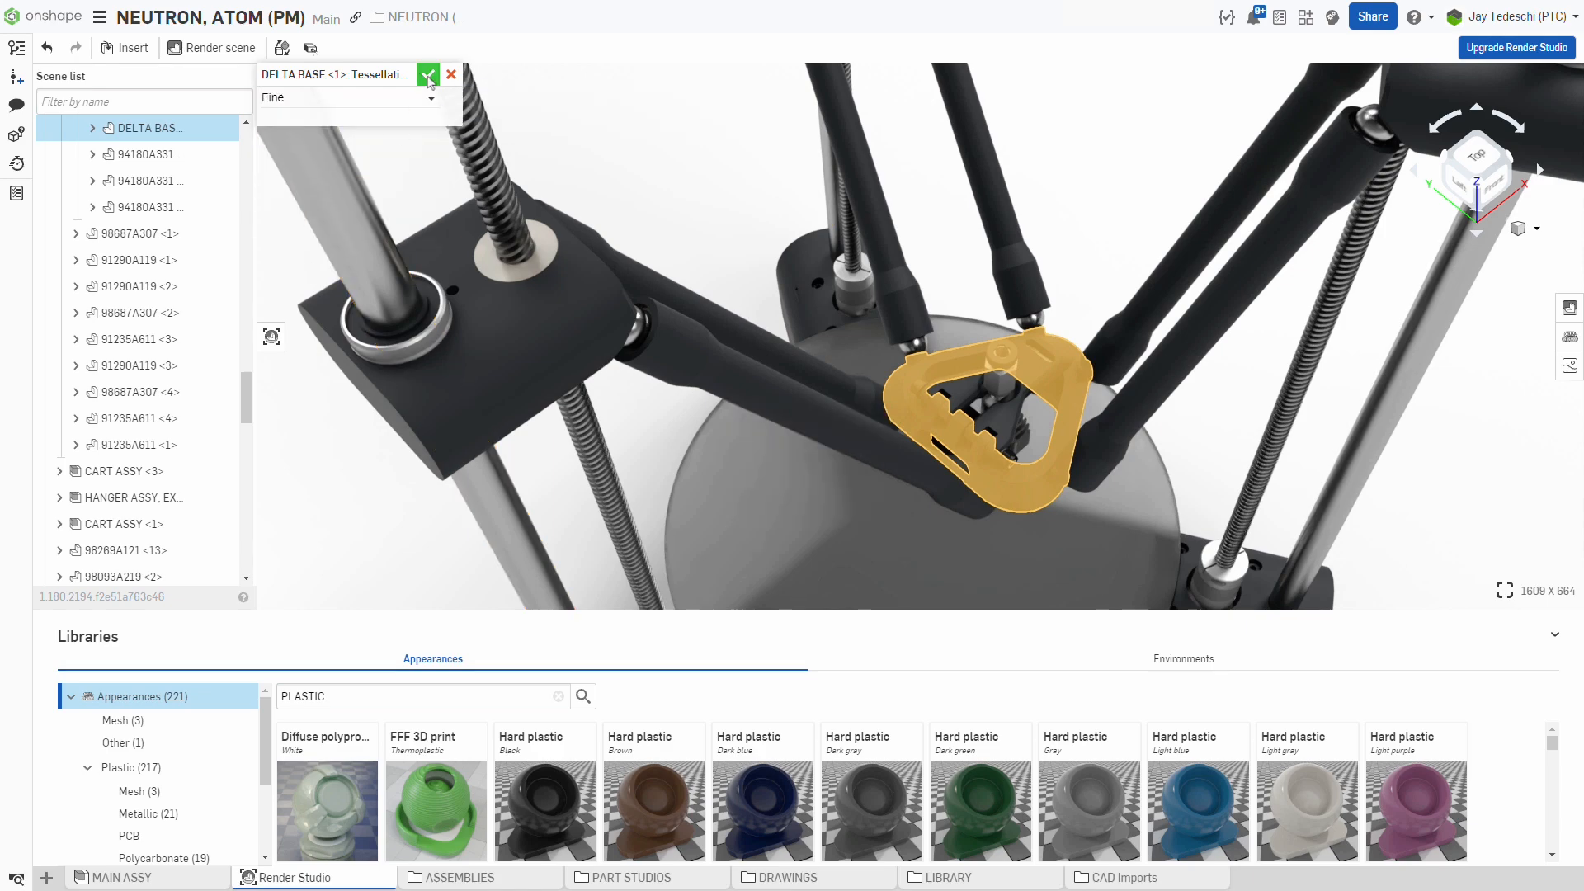
{"action": "left_click", "coordinate": [714, 155]}
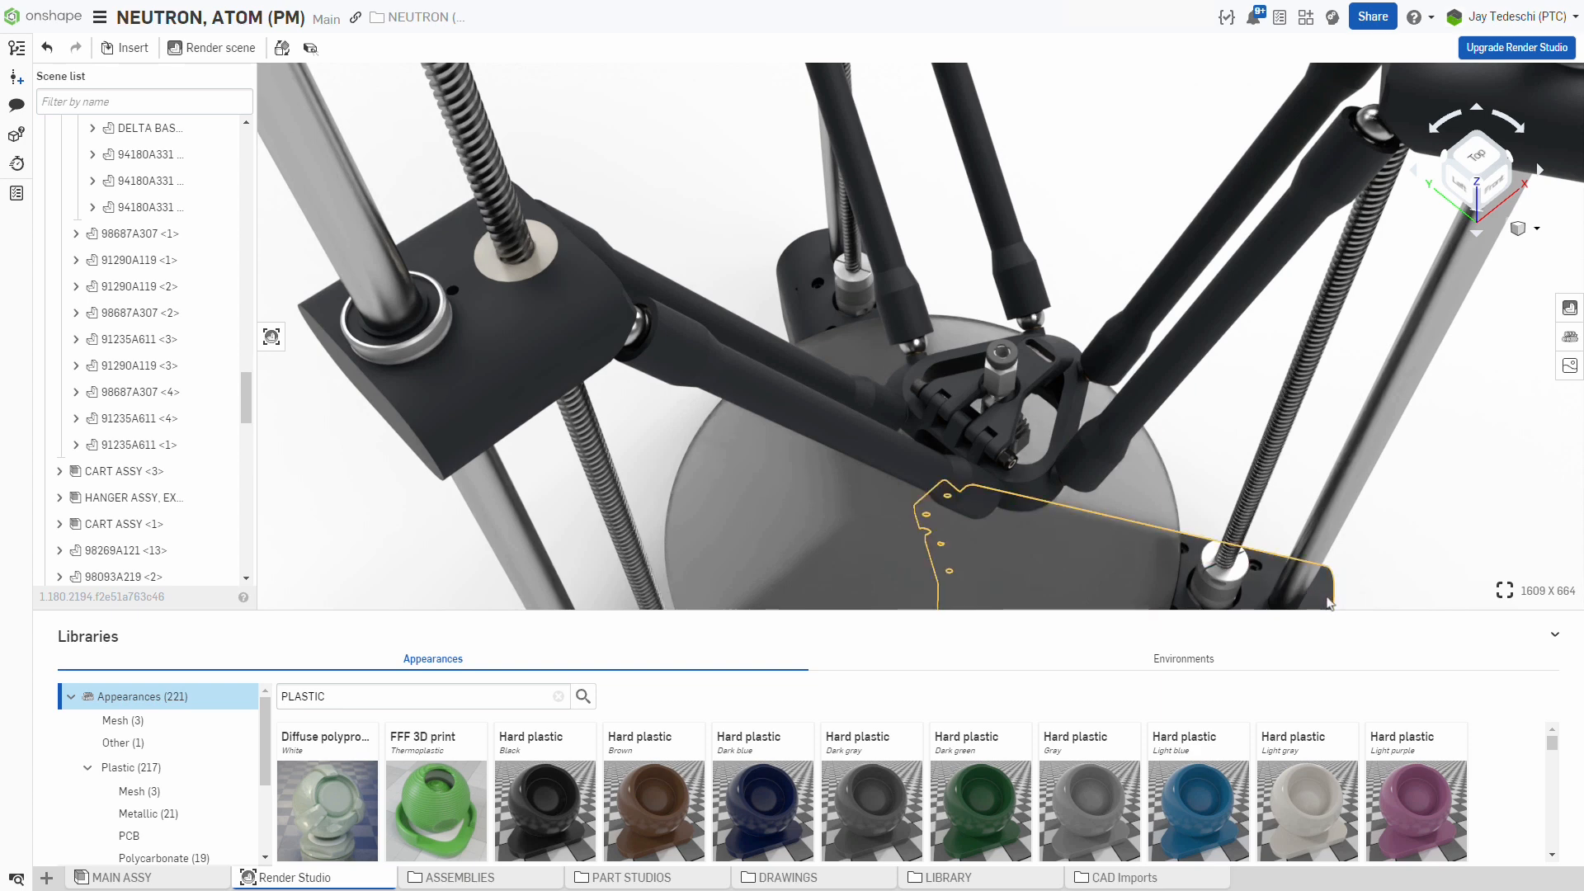
Open the tessellation settings for the DELTA BASE part of the base leg in front of the print bed.
{"action": "left_click", "coordinate": [1329, 602]}
{"action": "right_click", "coordinate": [225, 134]}
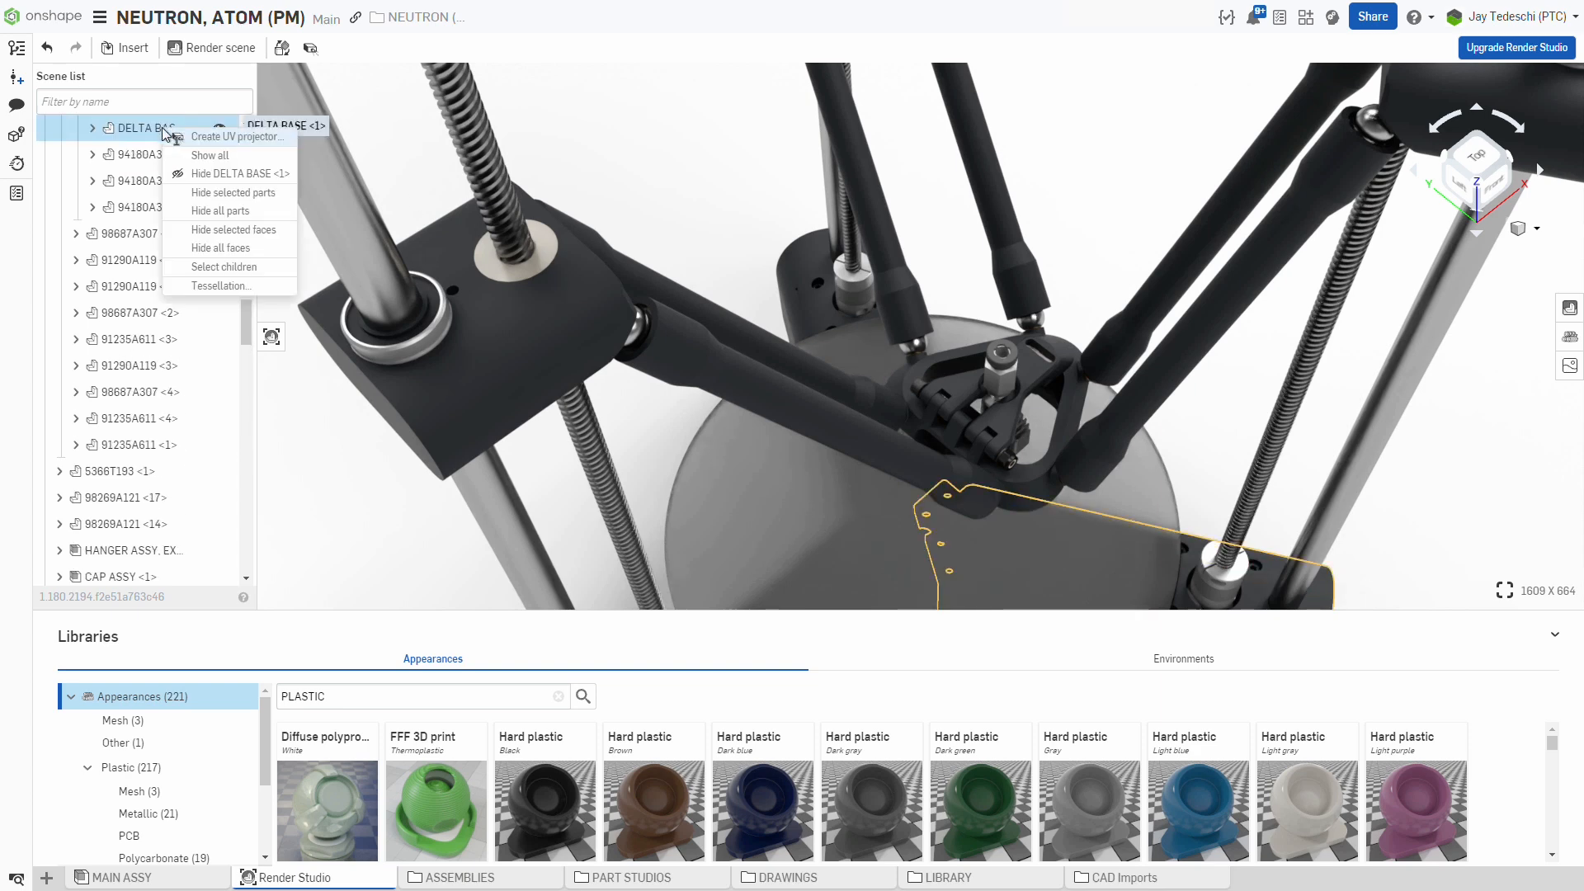
{"action": "left_click", "coordinate": [221, 285]}
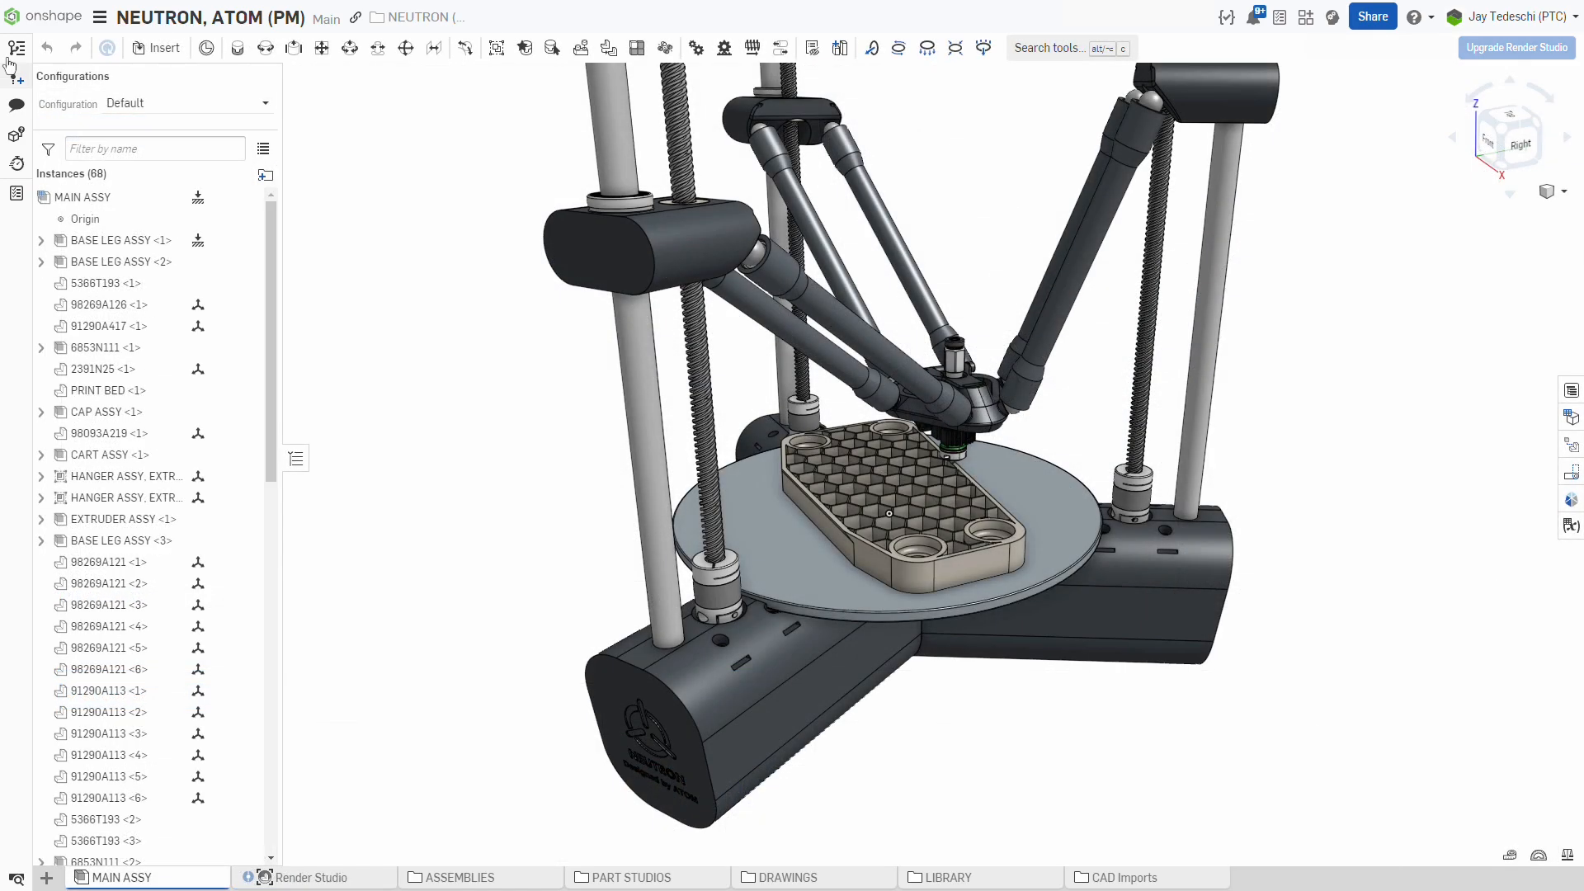
Review the changes recorded under version V3 in the document's history.
{"action": "left_click", "coordinate": [16, 49]}
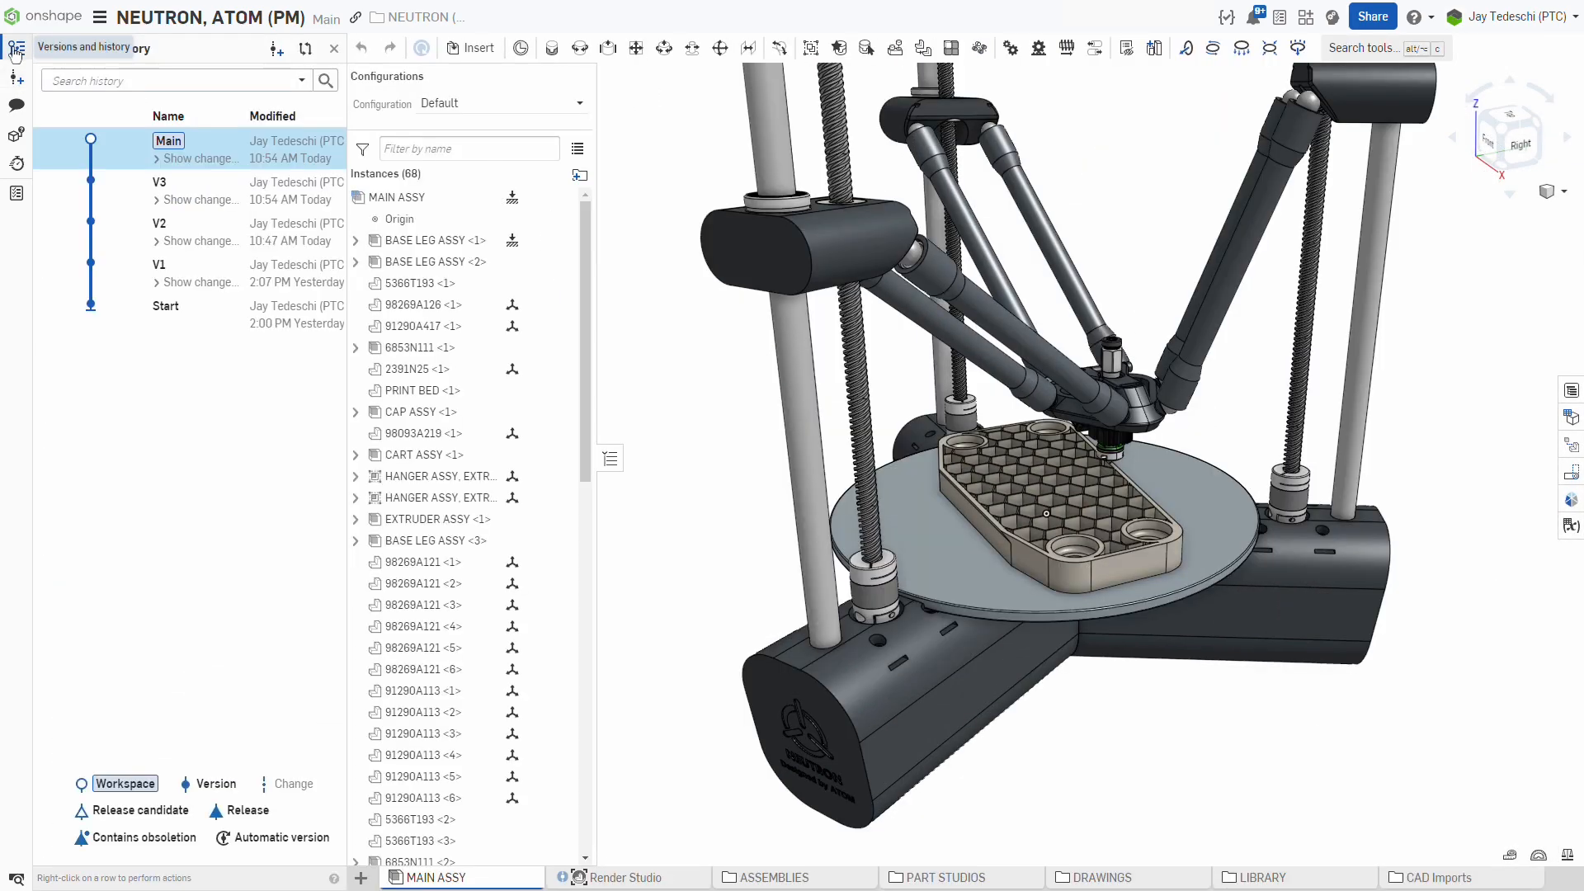
{"action": "left_click", "coordinate": [188, 201]}
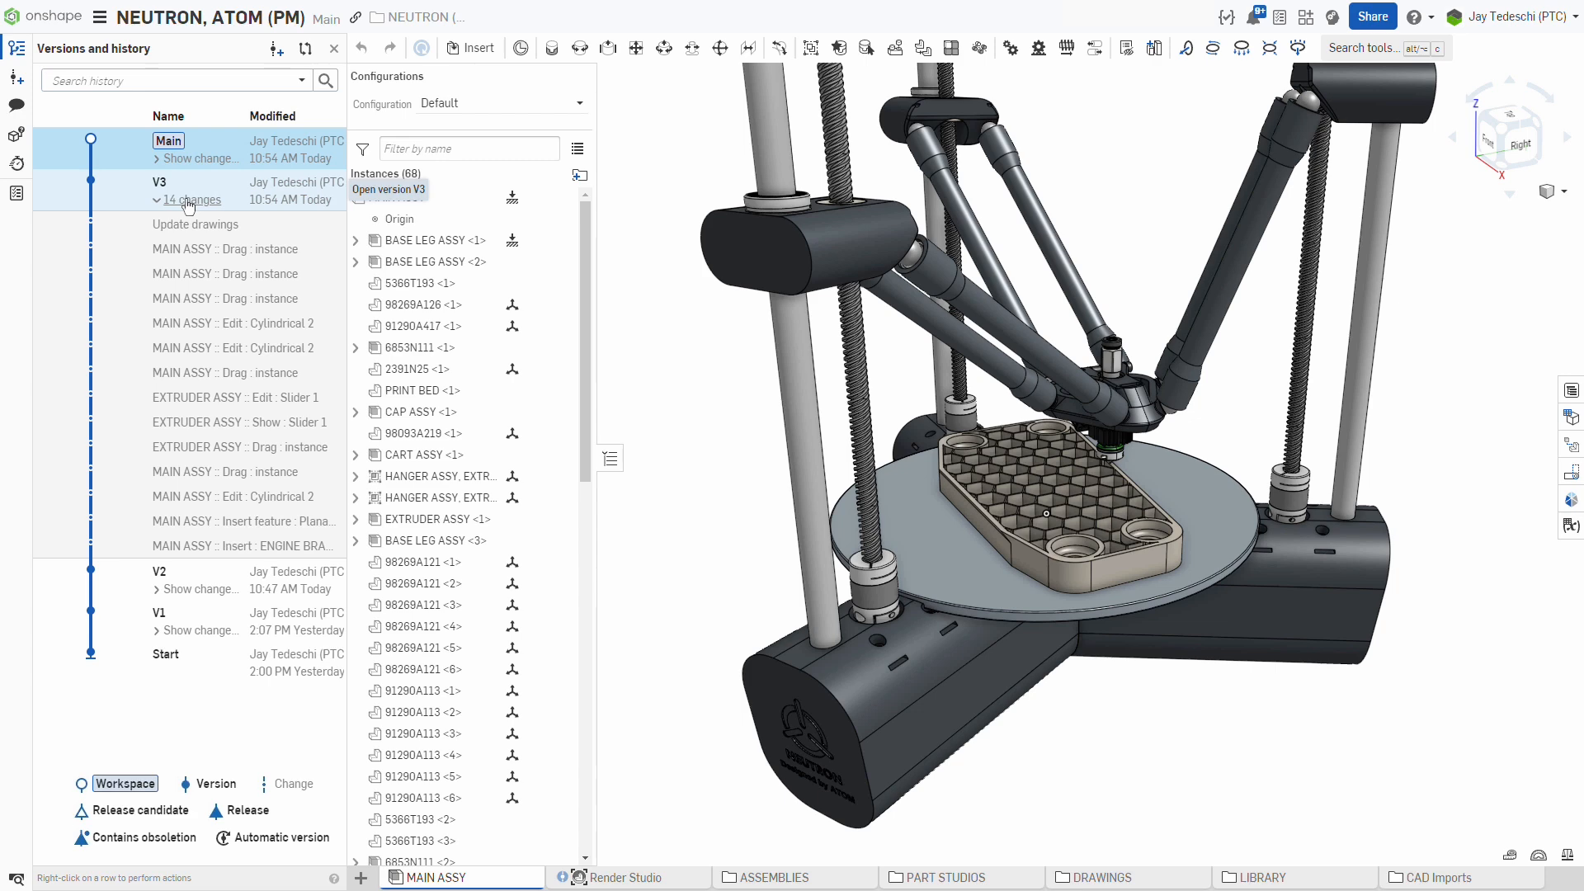
{"action": "left_click", "coordinate": [17, 50]}
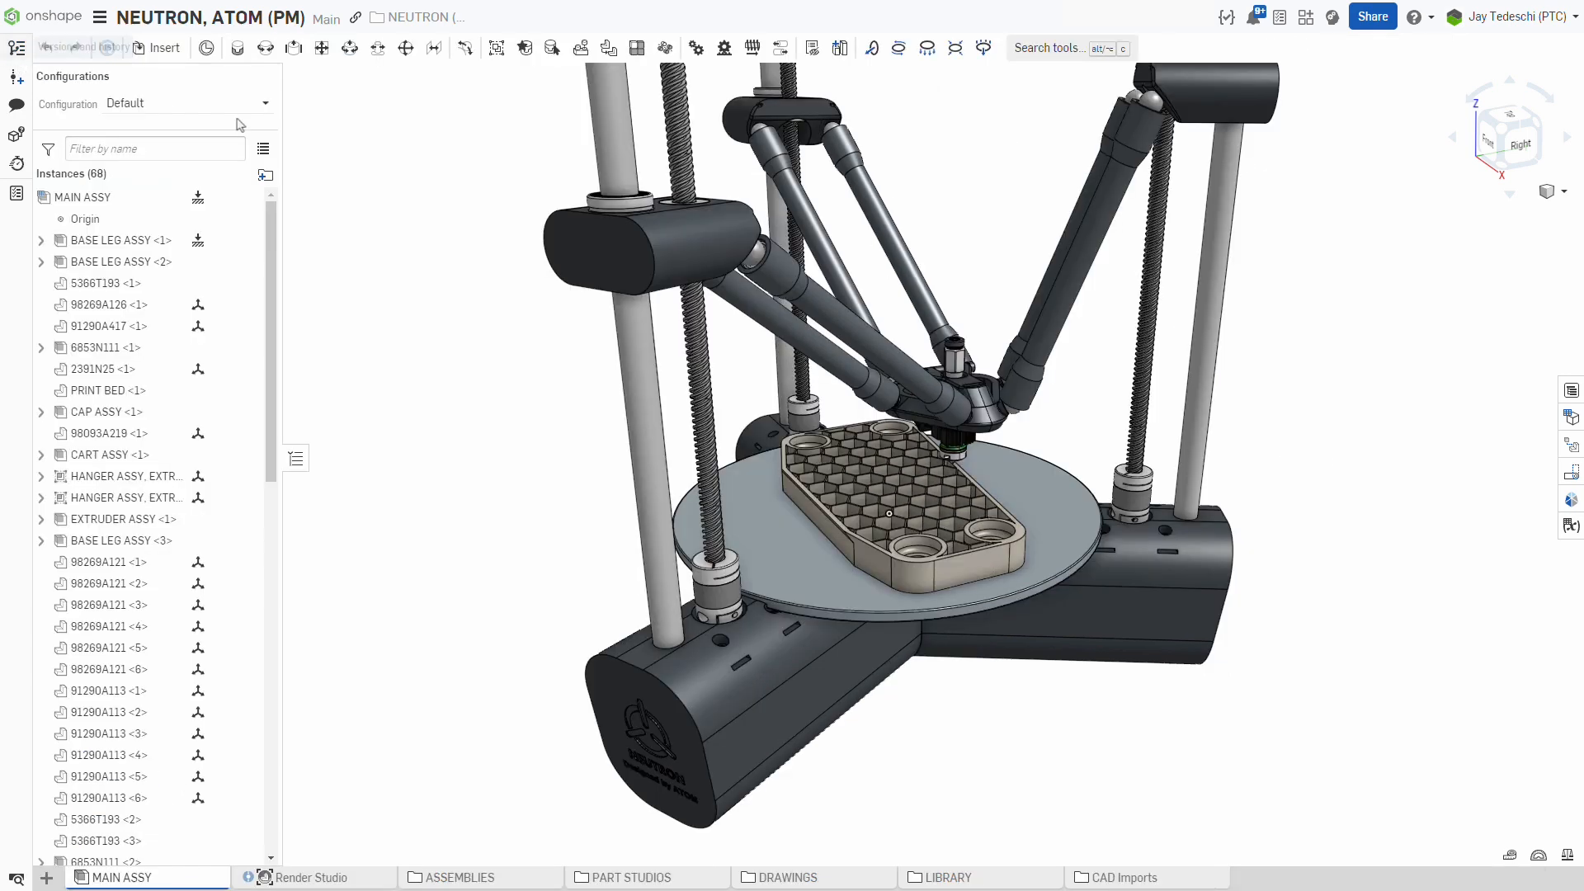
Update the linked MAIN ASSY in the Render Studio scene to its latest version.
{"action": "left_click", "coordinate": [270, 878]}
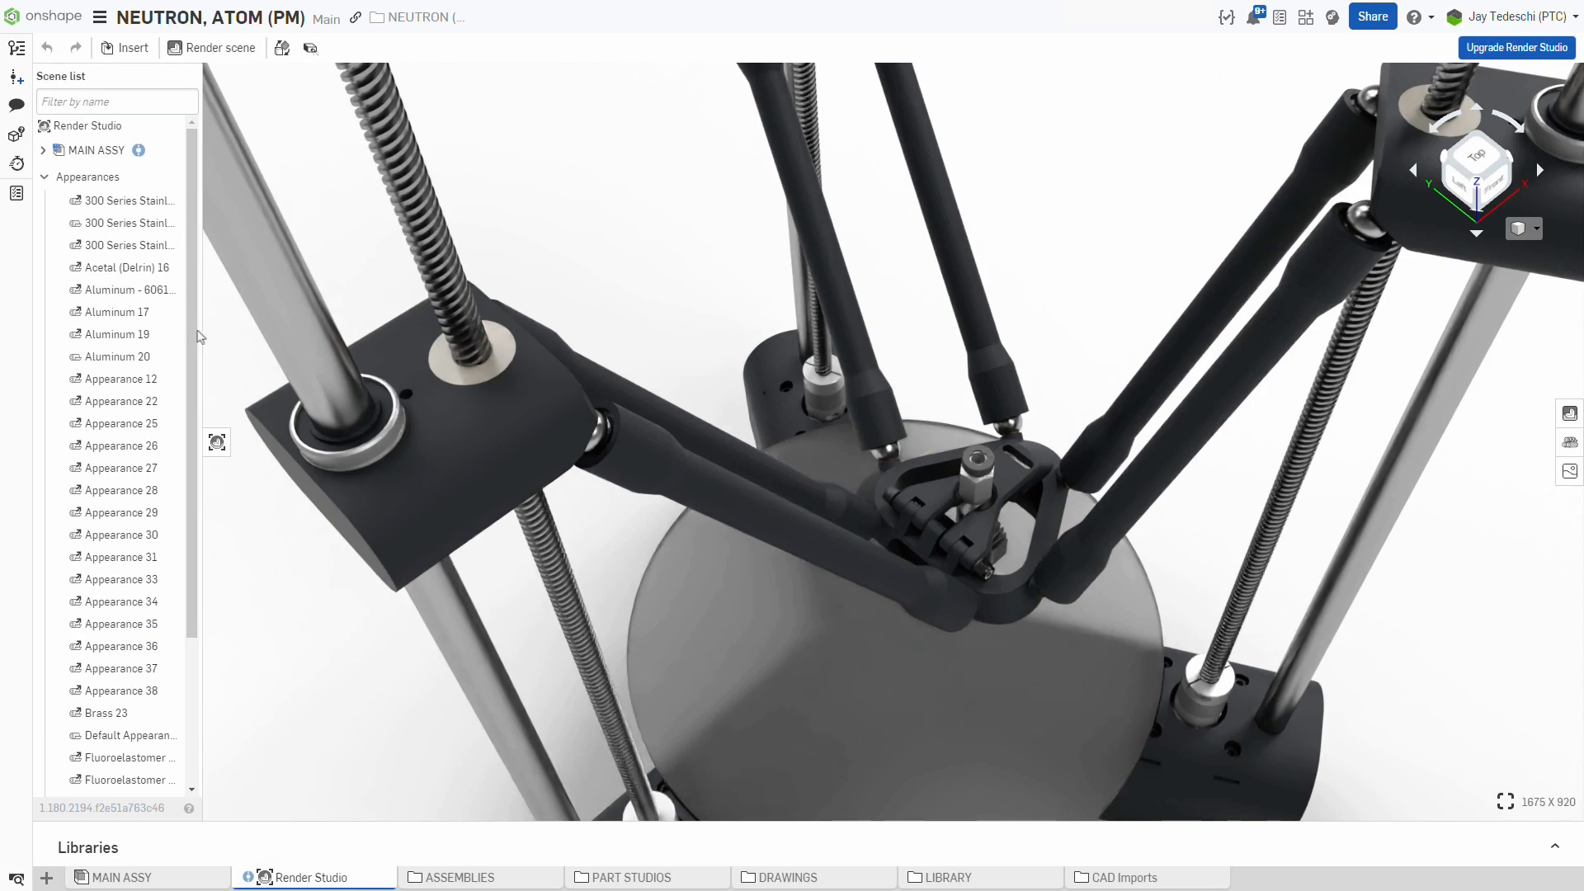
{"action": "left_click_drag", "start_coordinate": [203, 331], "coordinate": [243, 332]}
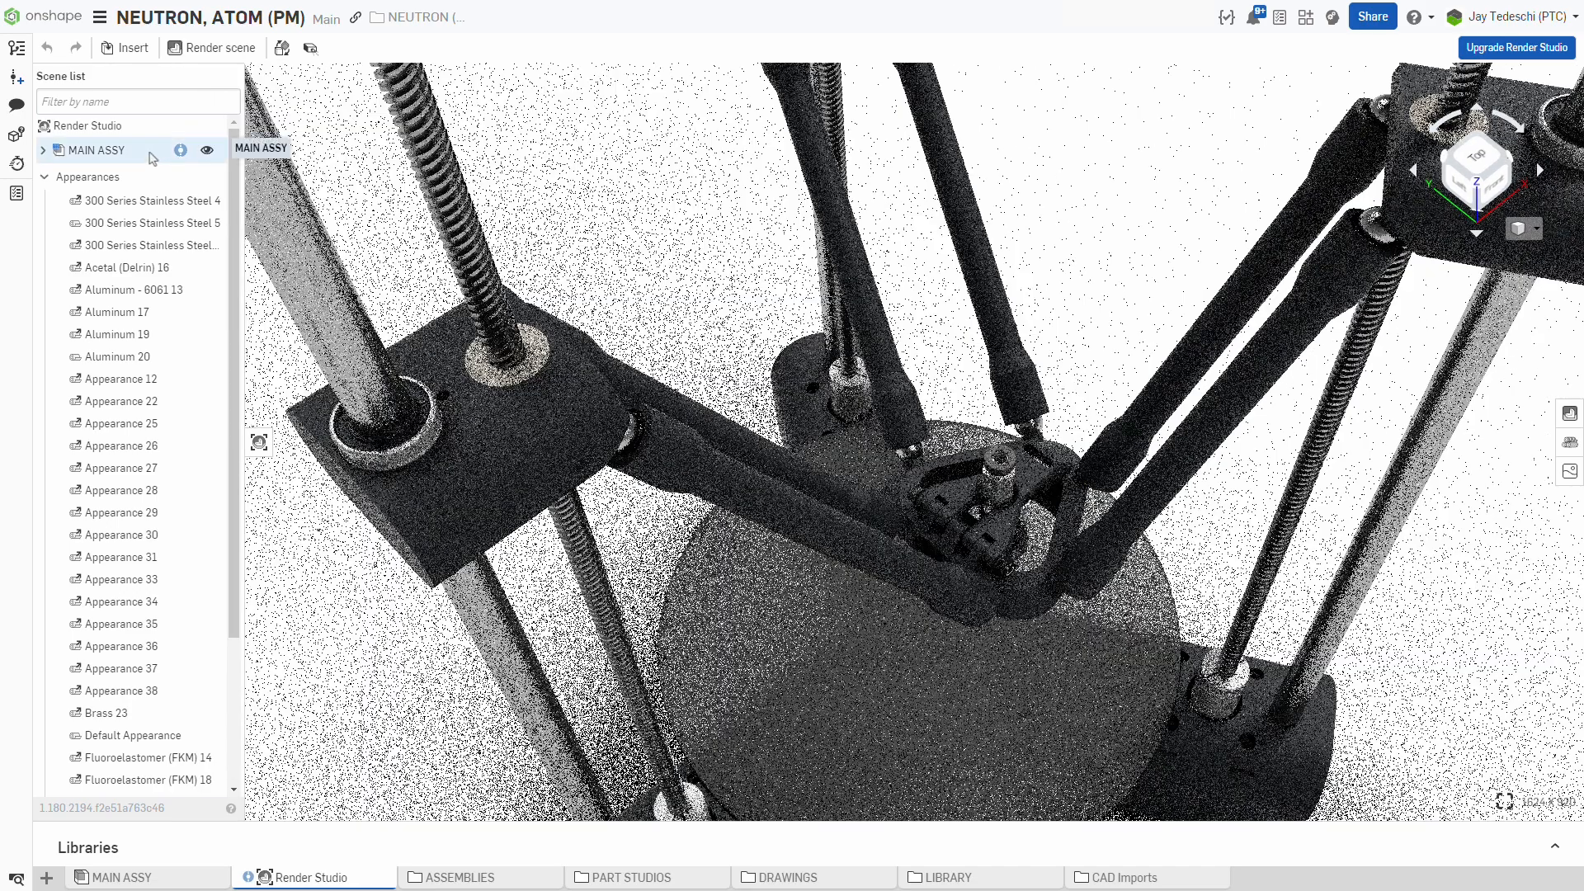
{"action": "right_click", "coordinate": [153, 152]}
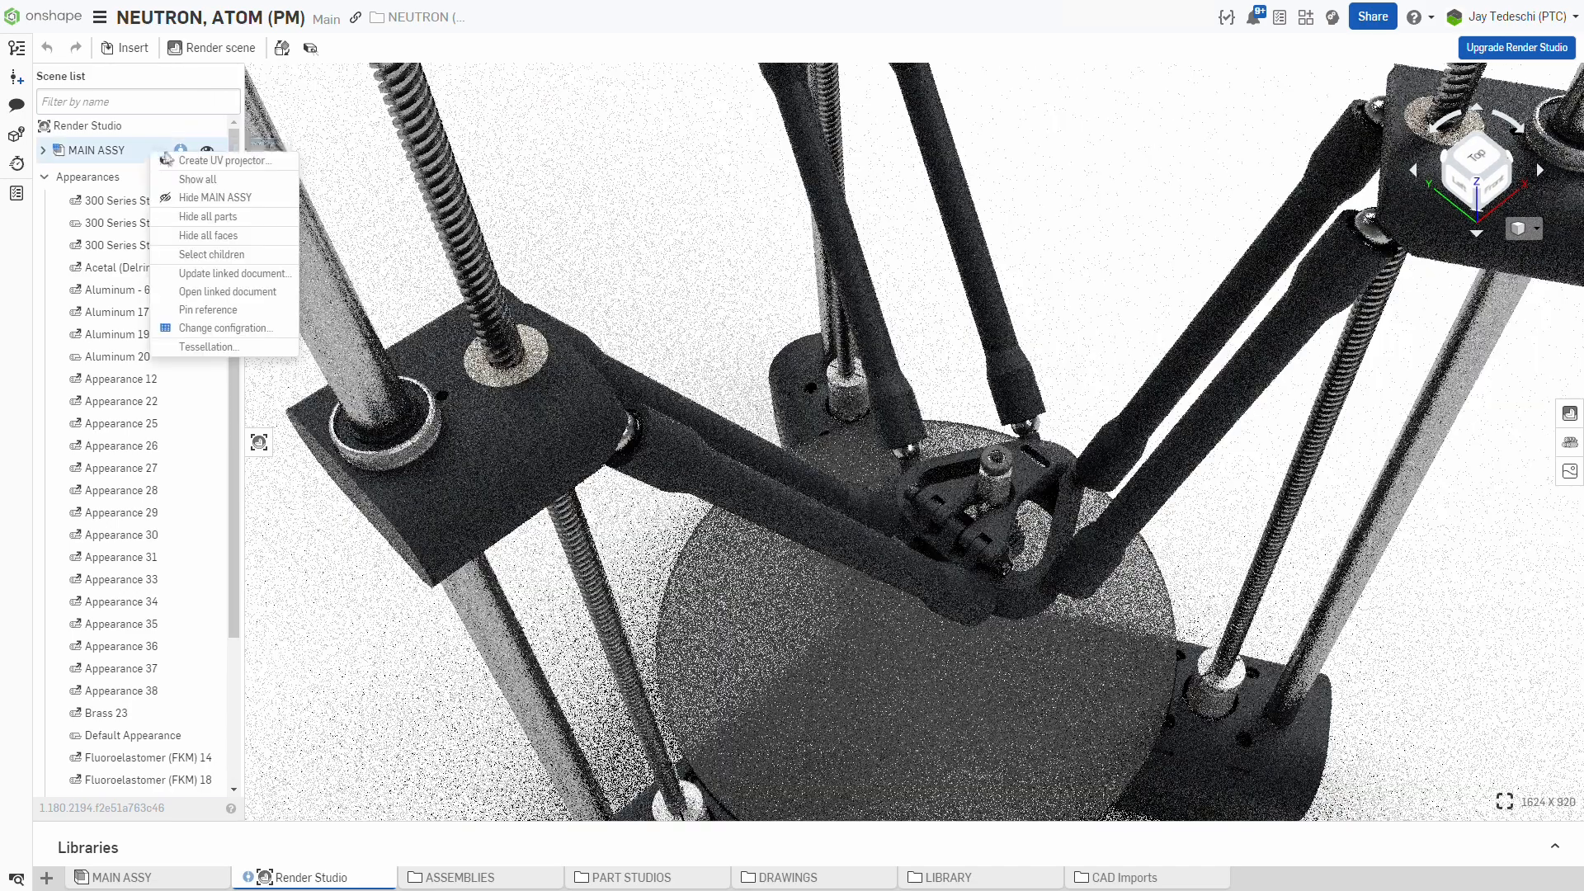
{"action": "left_click", "coordinate": [230, 277]}
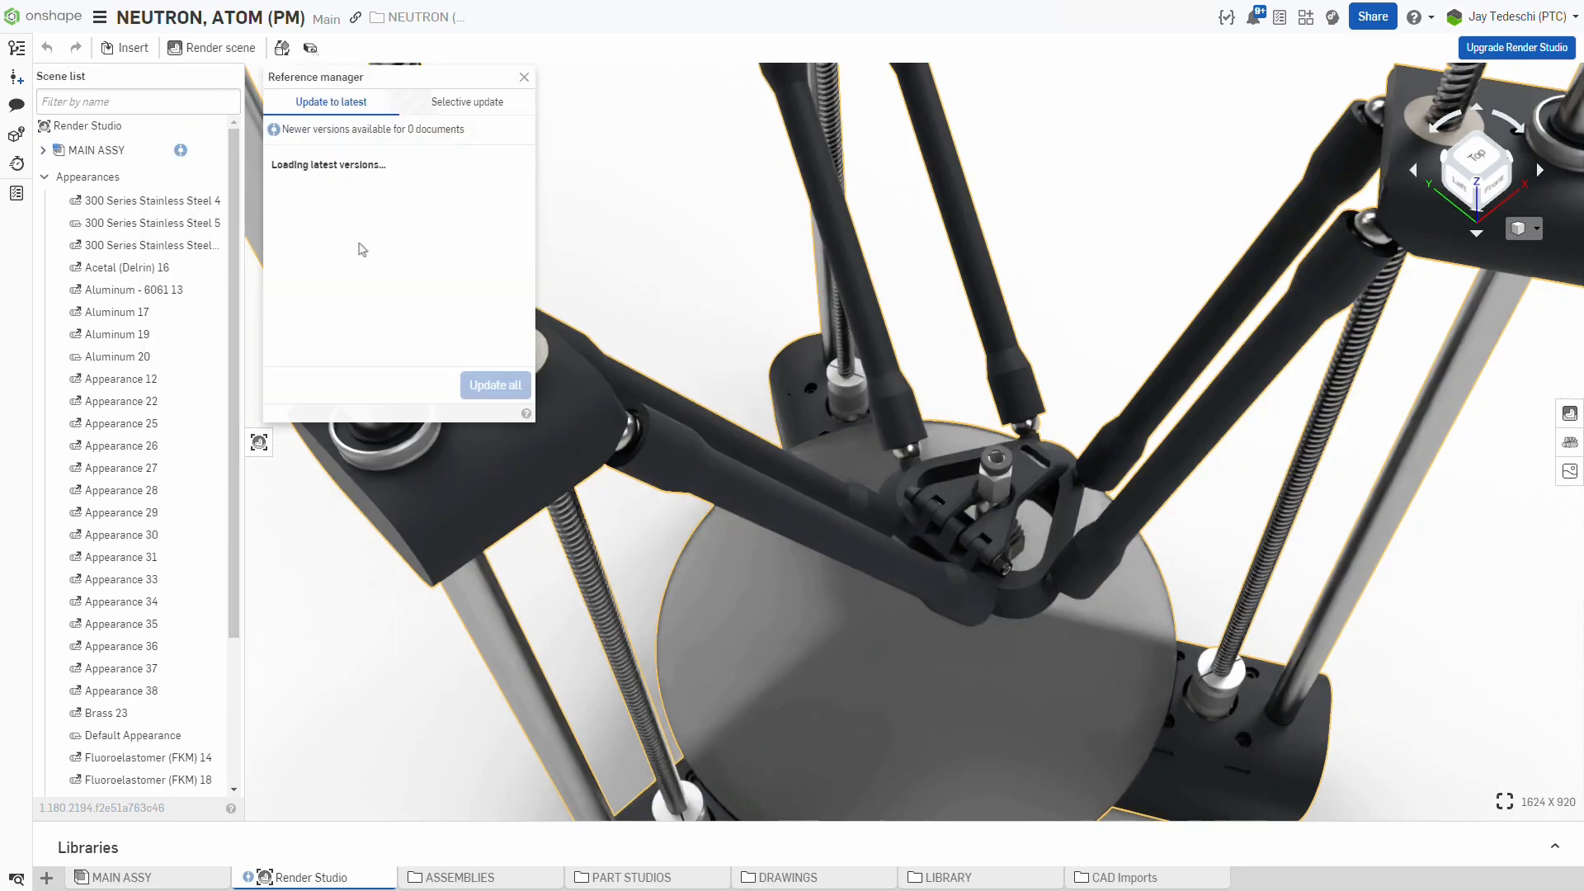
{"action": "left_click", "coordinate": [500, 385]}
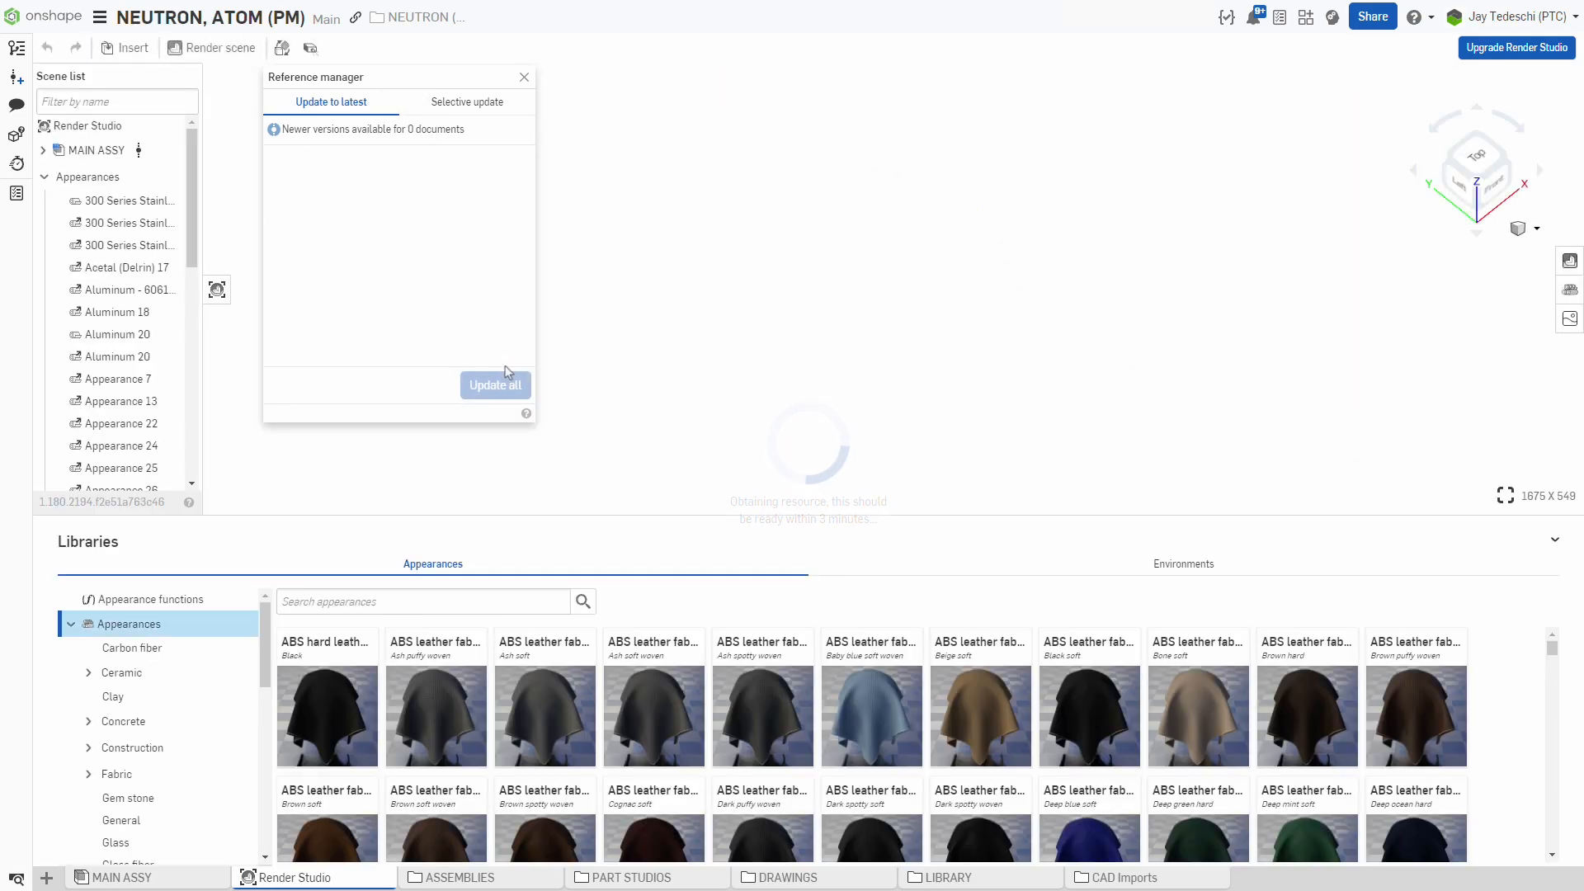
{"action": "left_click", "coordinate": [526, 79]}
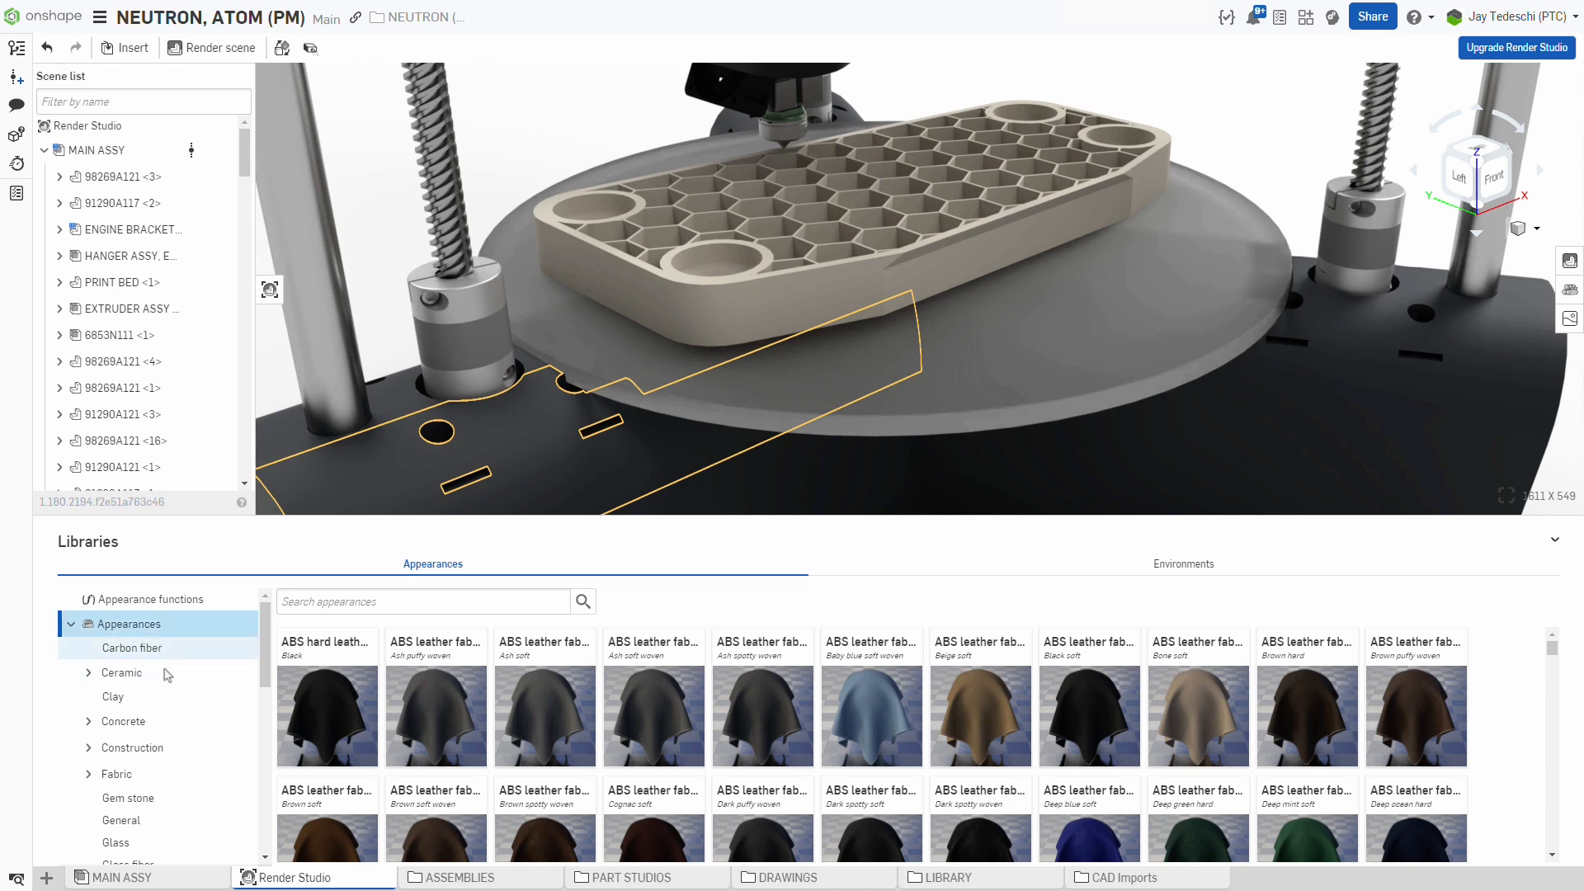
Browse the appearance library's carbon fiber, metal, aluminum and titanium categories and the appearance functions.
{"action": "left_click", "coordinate": [165, 648]}
{"action": "scroll", "coordinate": [167, 738], "scroll_direction": "down", "scroll_amount": 3}
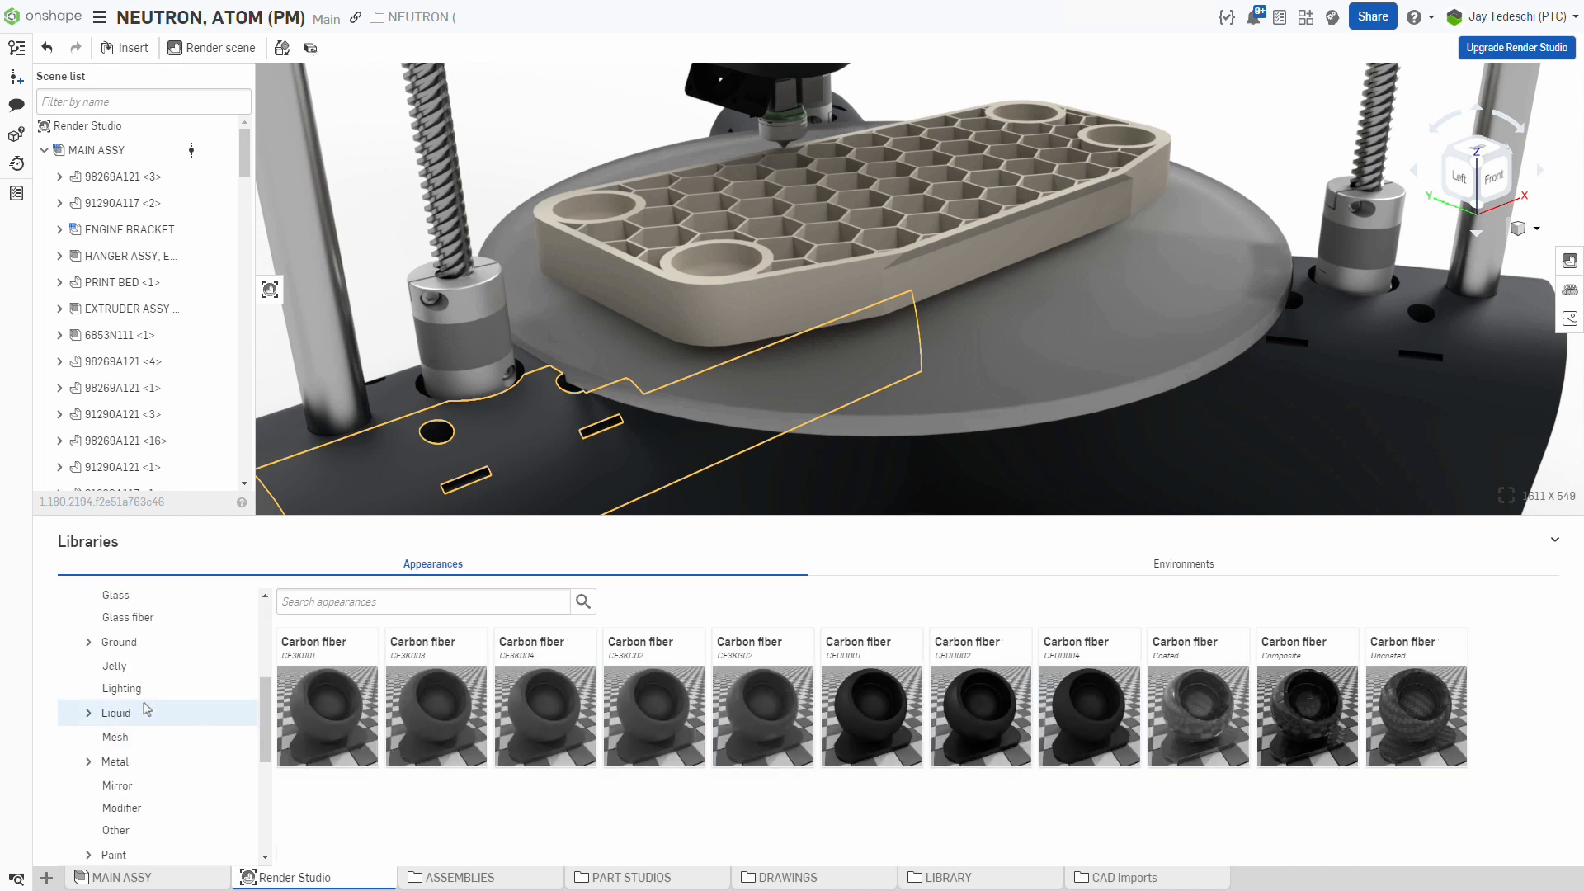
{"action": "left_click", "coordinate": [120, 762]}
{"action": "left_click", "coordinate": [88, 761]}
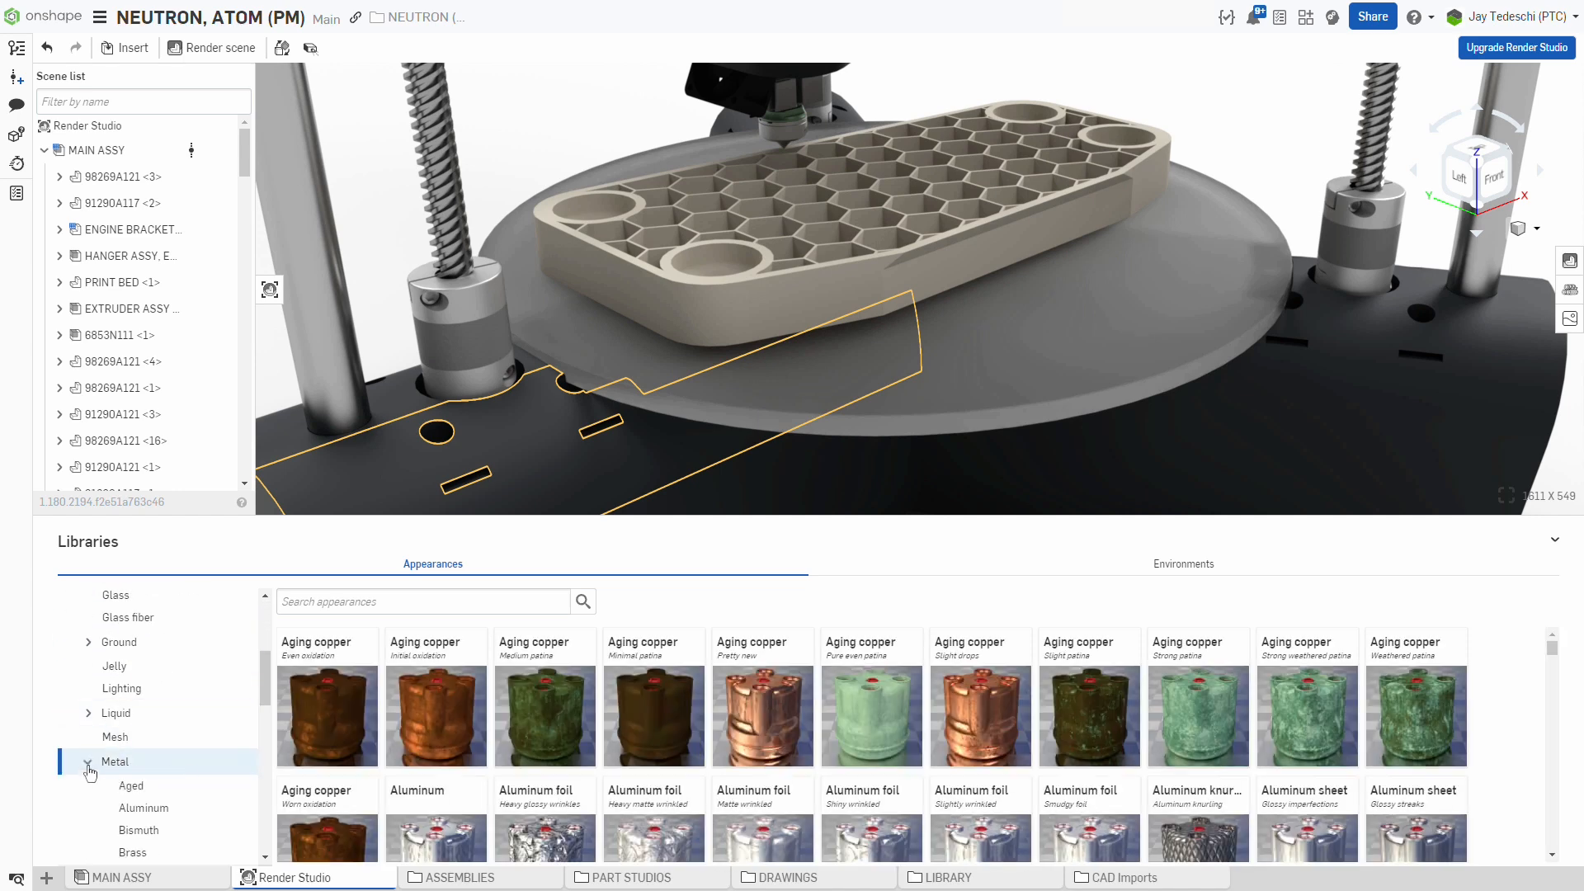
{"action": "scroll", "coordinate": [165, 743], "scroll_direction": "down", "scroll_amount": 1}
{"action": "left_click", "coordinate": [149, 725]}
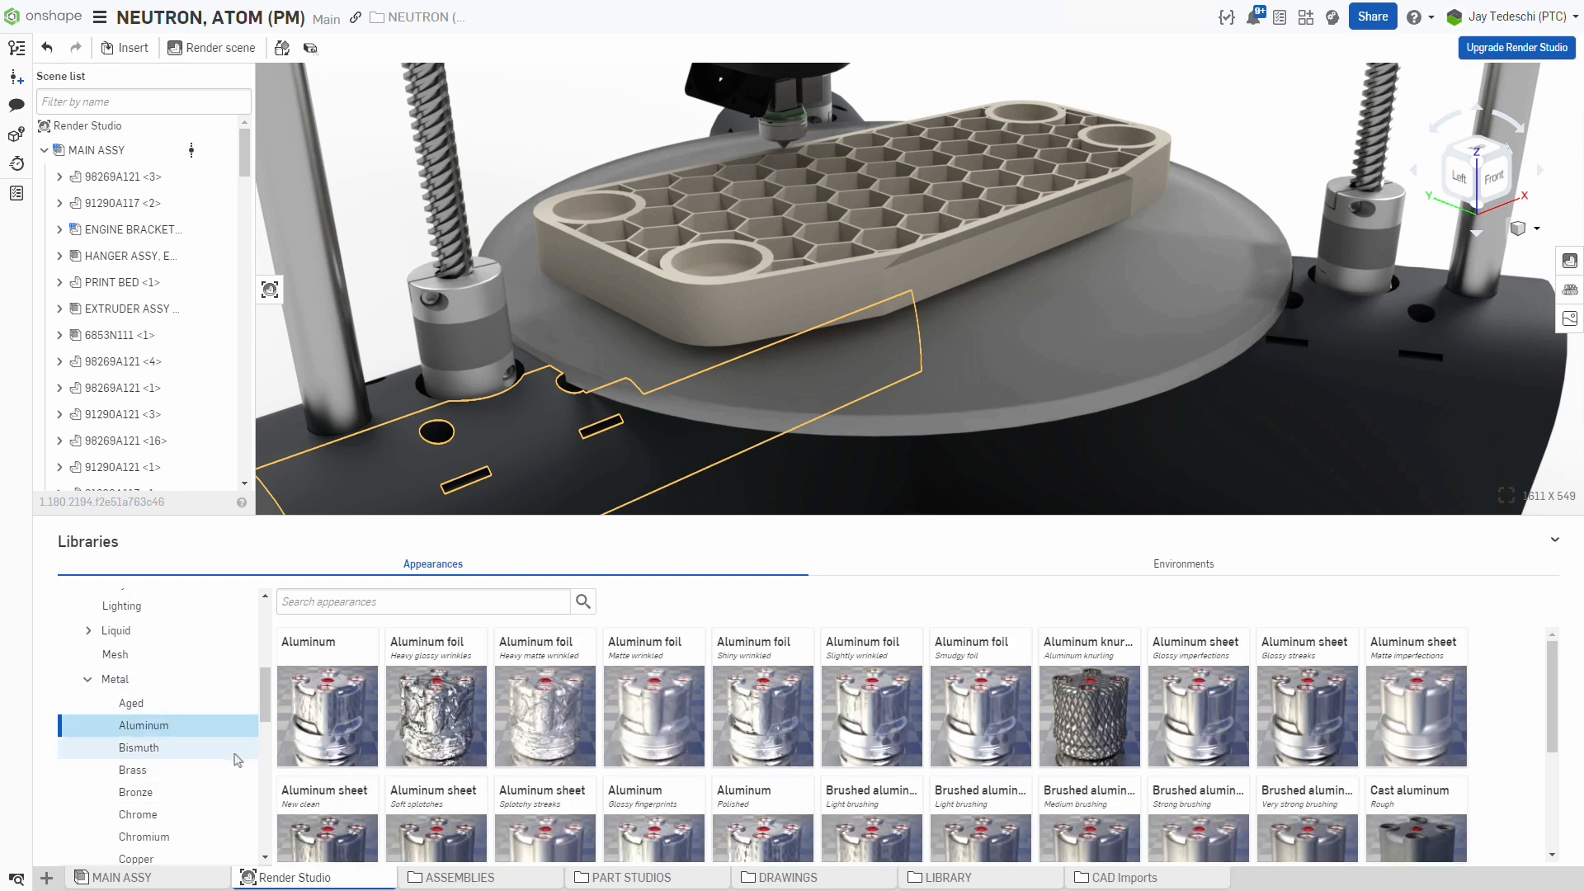
{"action": "scroll", "coordinate": [189, 783], "scroll_direction": "down", "scroll_amount": 2}
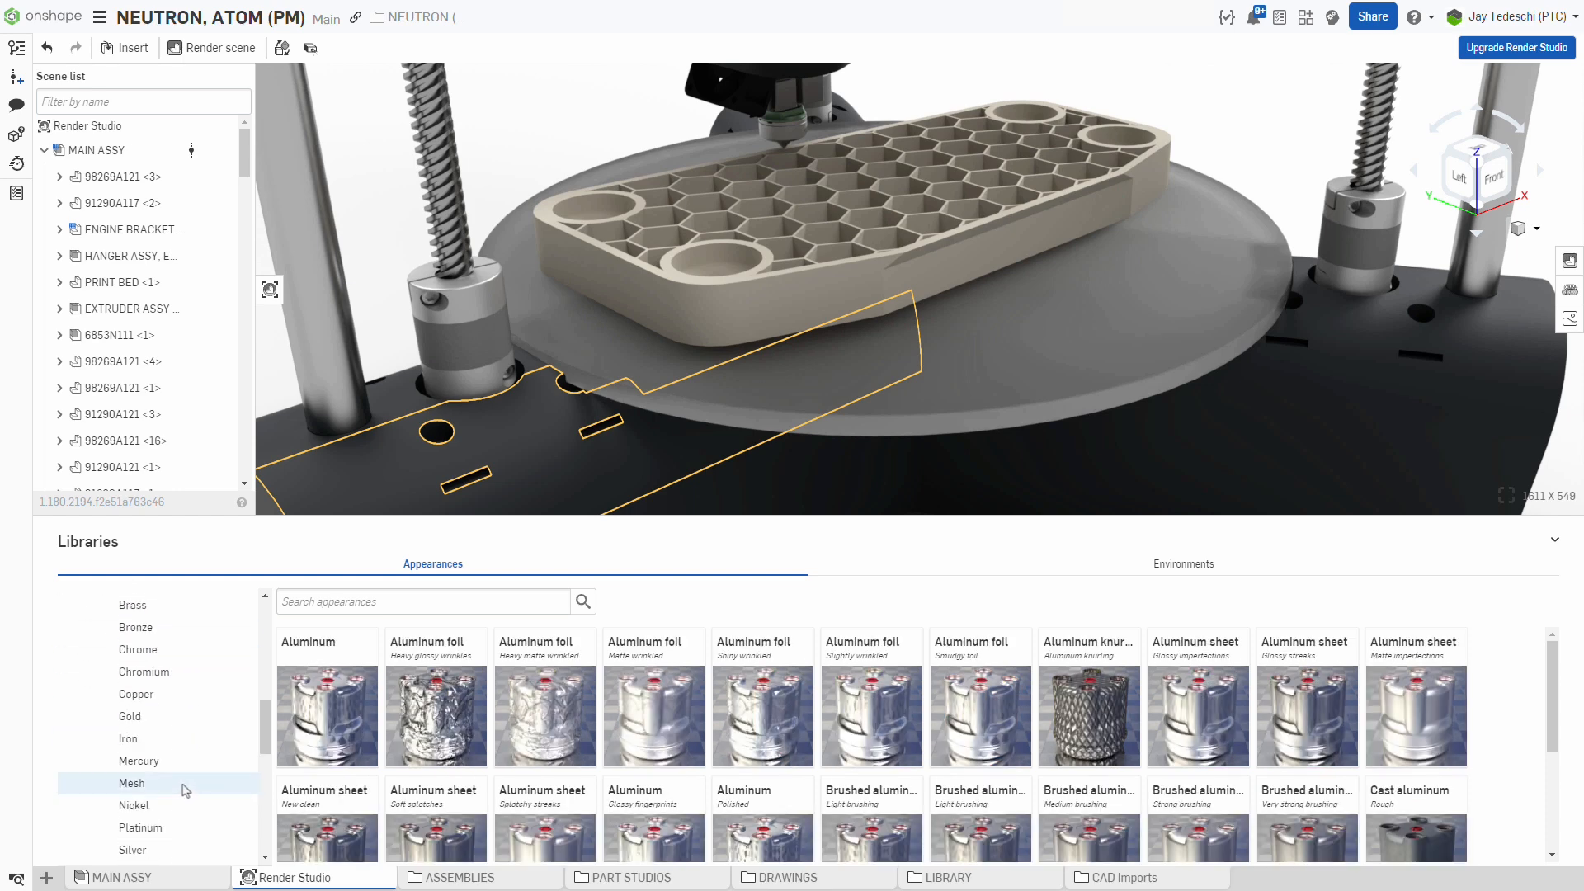
{"action": "scroll", "coordinate": [183, 790], "scroll_direction": "down", "scroll_amount": 1}
{"action": "left_click", "coordinate": [174, 836]}
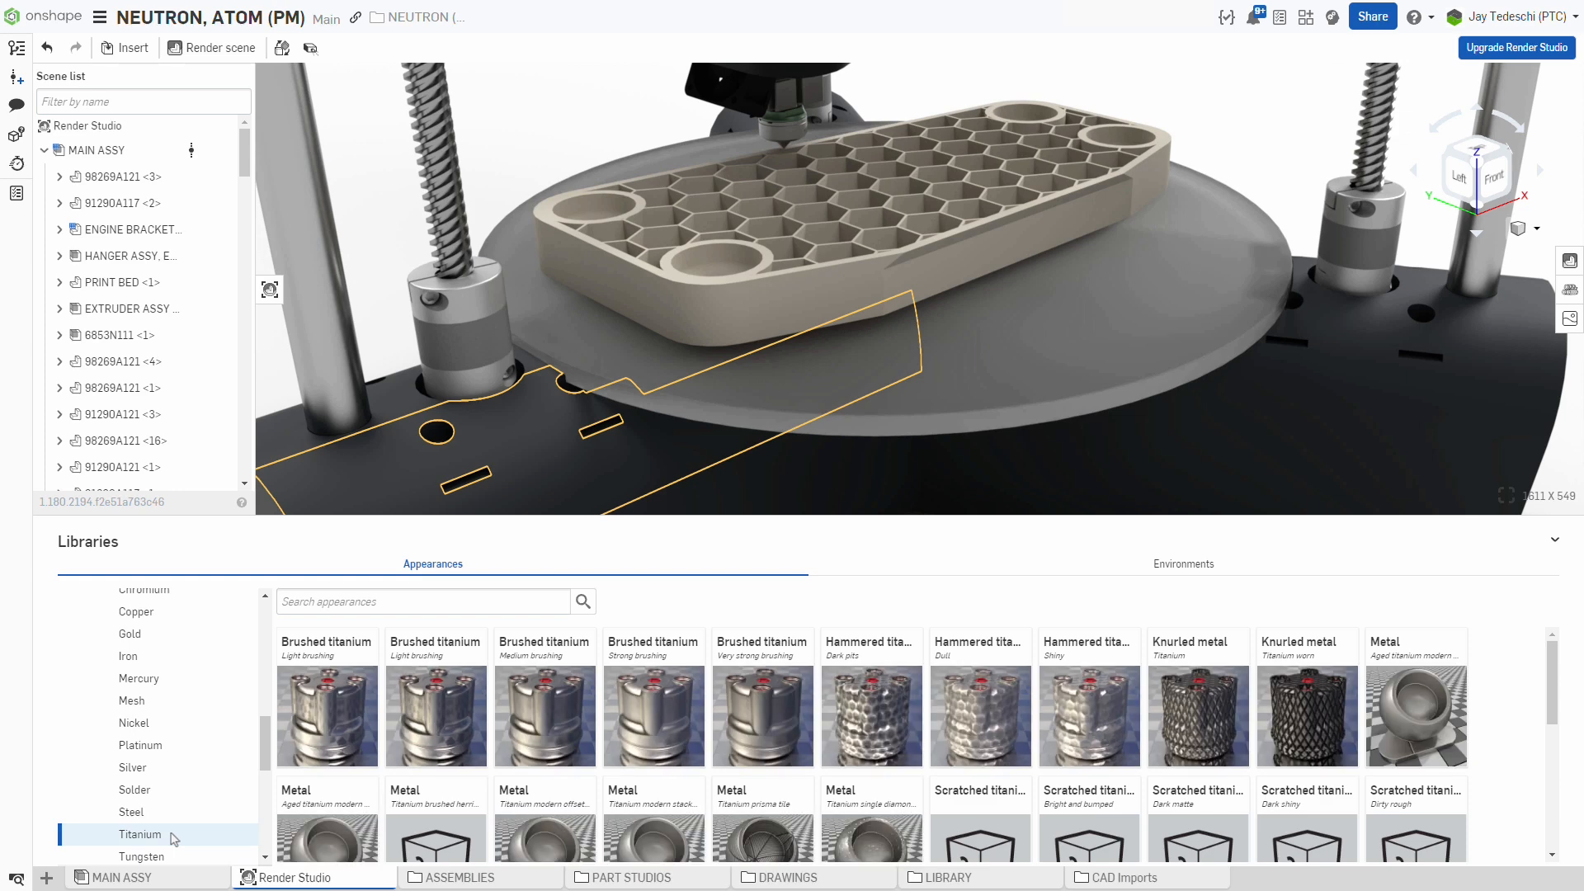
{"action": "scroll", "coordinate": [1182, 811], "scroll_direction": "down", "scroll_amount": 2}
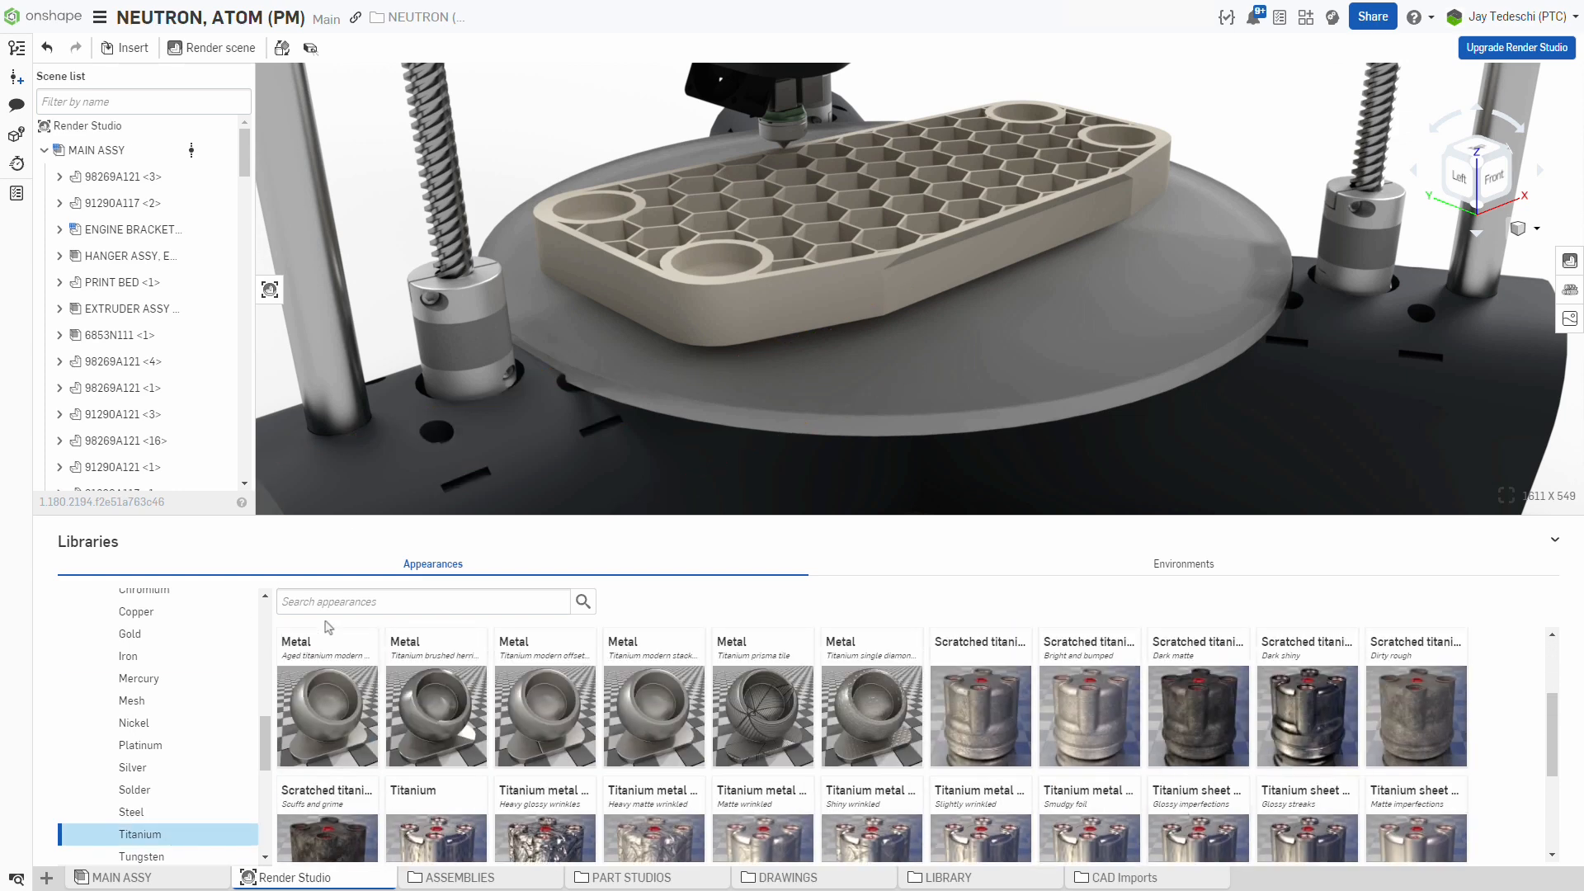
{"action": "left_click_drag", "start_coordinate": [264, 743], "coordinate": [264, 602]}
{"action": "left_click", "coordinate": [165, 601]}
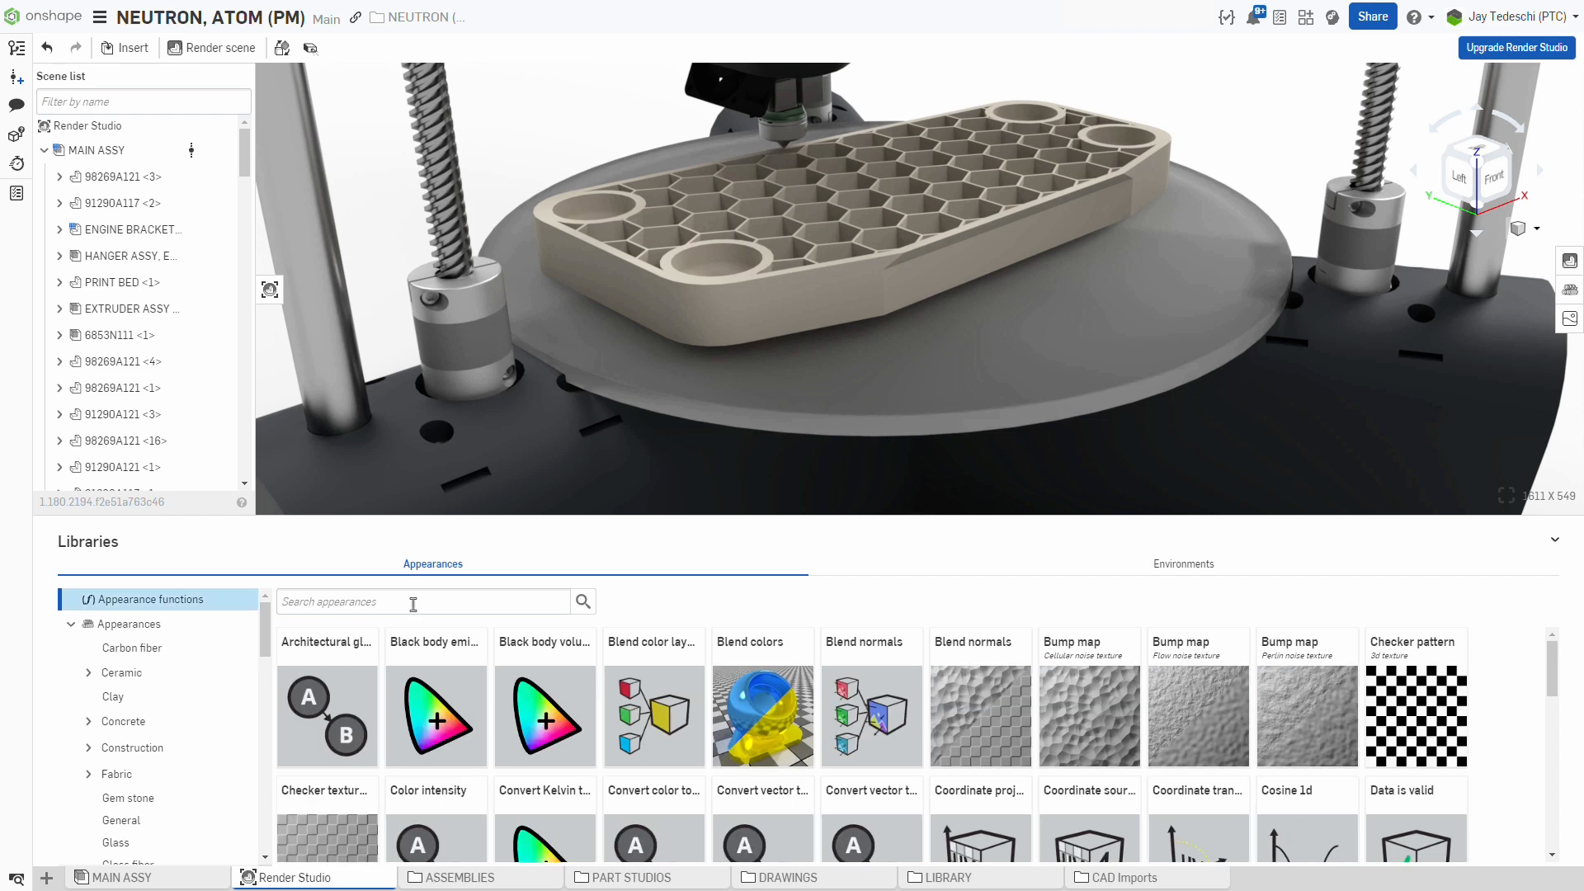
Search the appearance library for "plastic" and list all matches with the Plastic category expanded.
{"action": "left_click", "coordinate": [415, 603]}
{"action": "type", "text": "pla"}
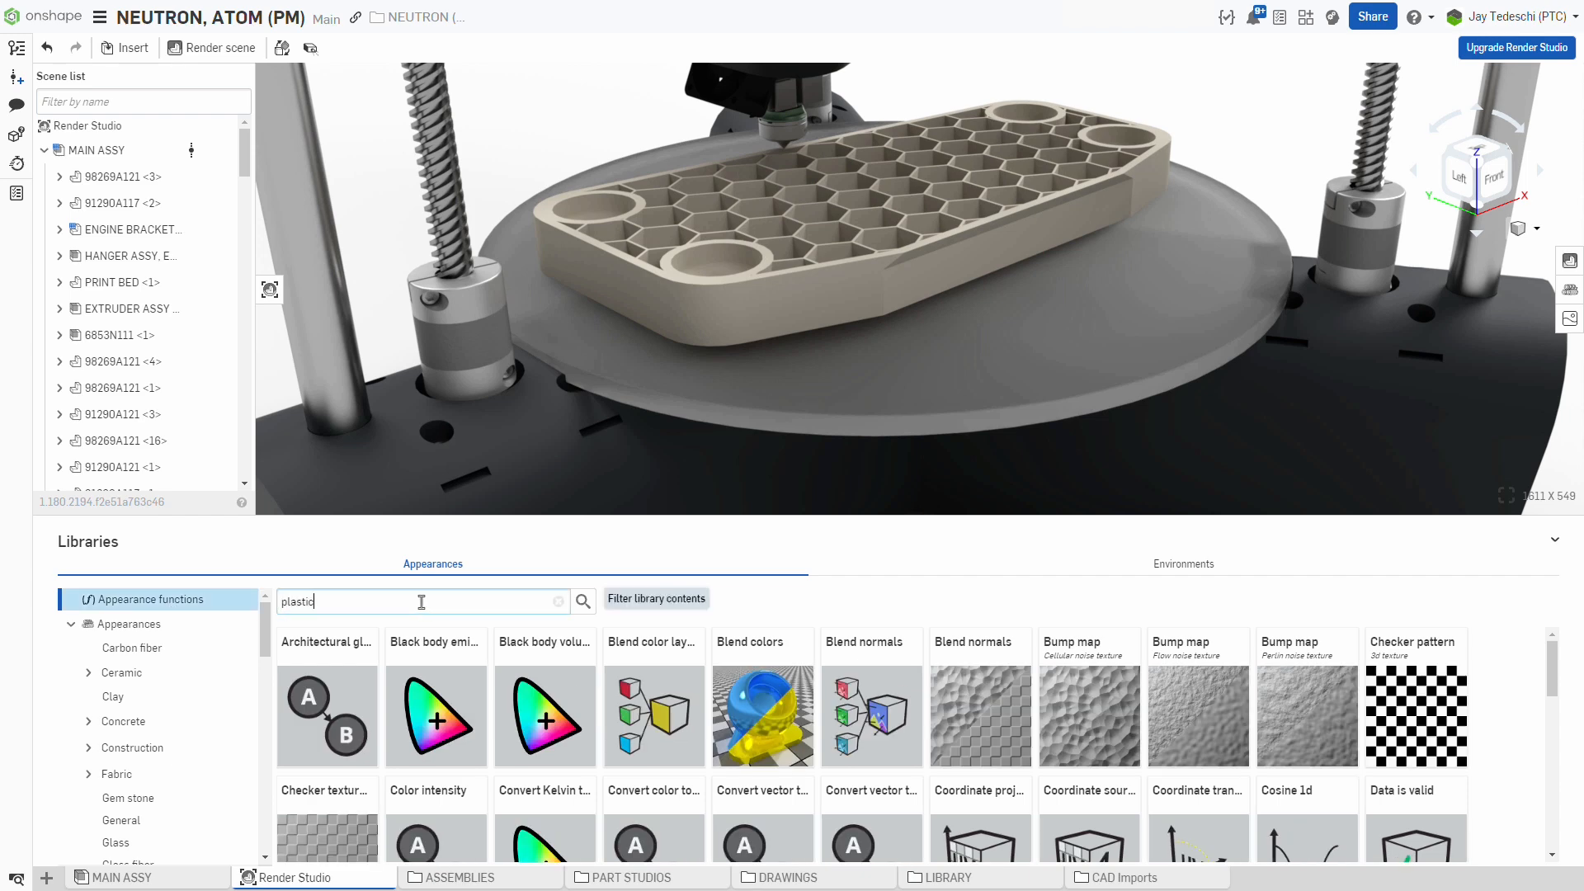
{"action": "type", "text": "stic"}
{"action": "key", "text": "Return"}
{"action": "left_click", "coordinate": [186, 603]}
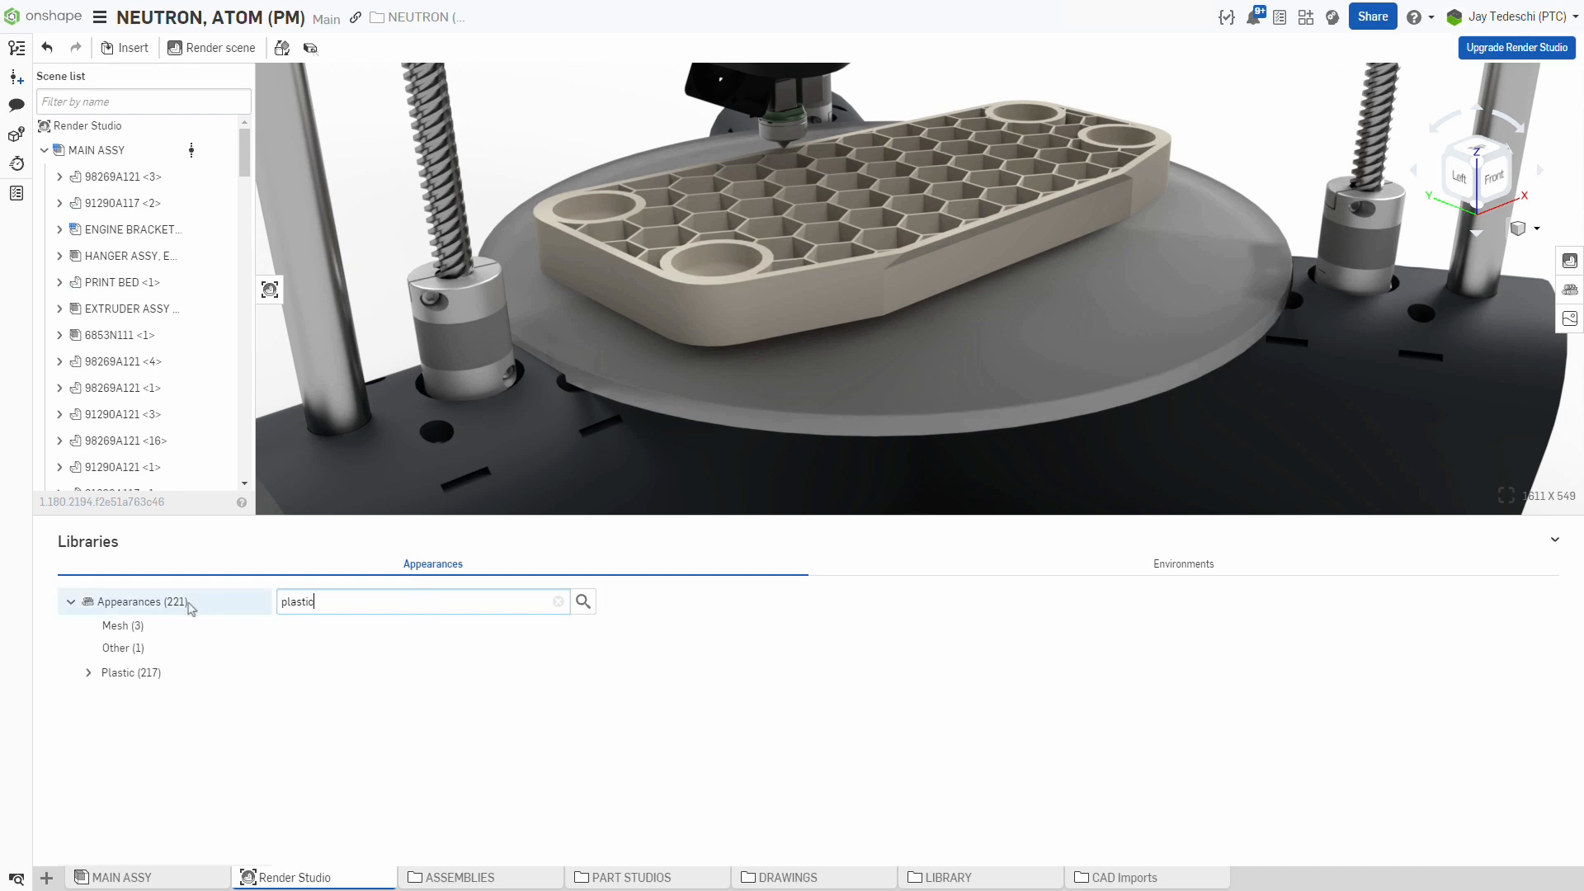
{"action": "left_click", "coordinate": [88, 673]}
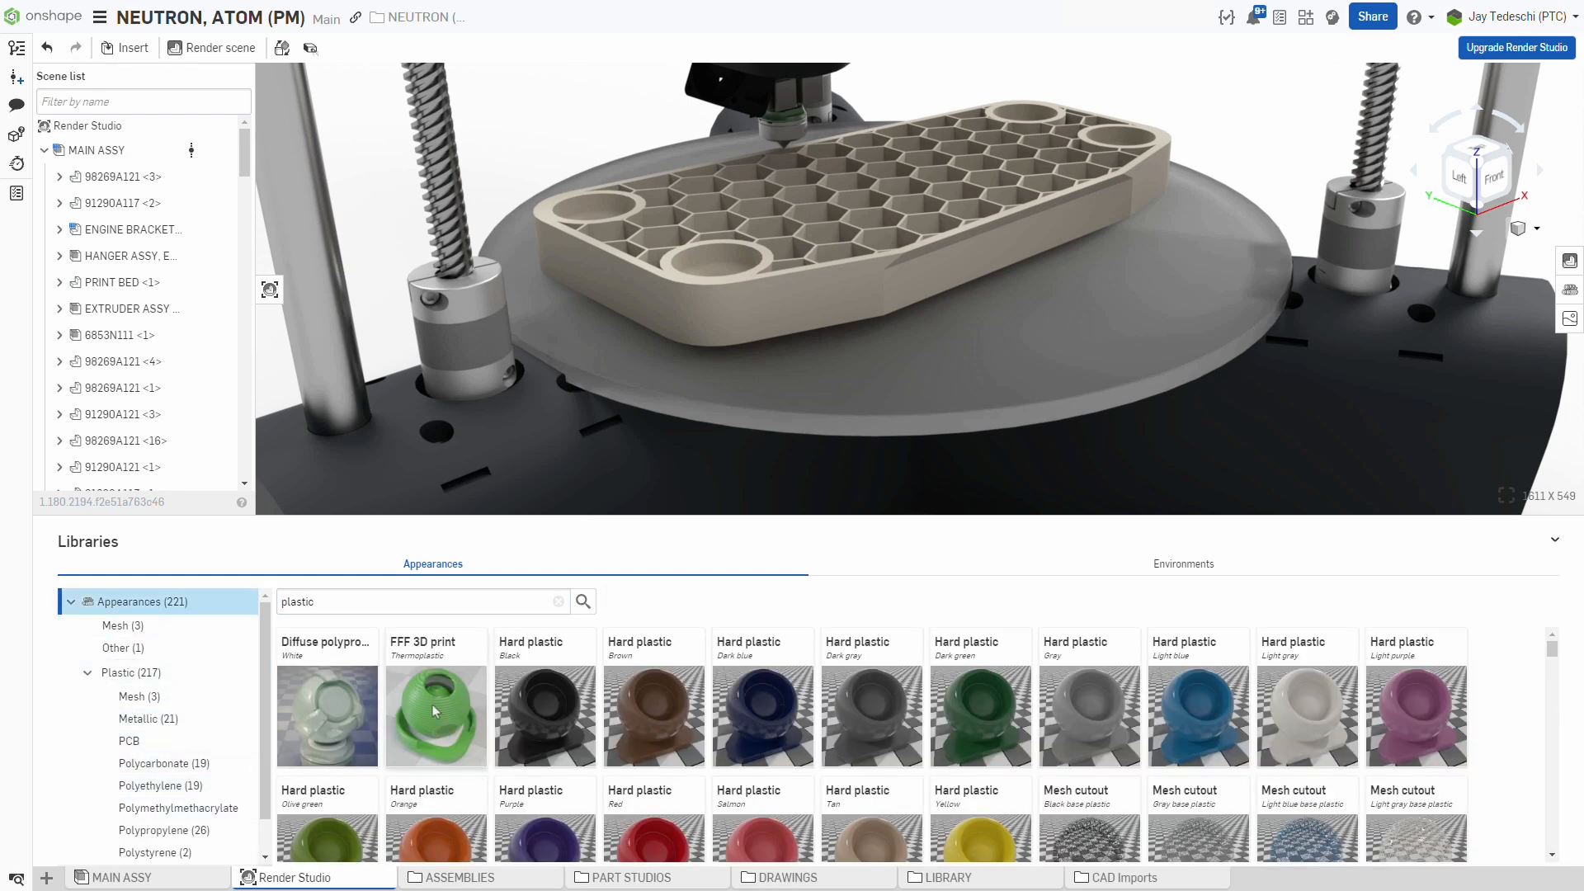
Assign the FFF 3D print thermoplastic appearance to the honeycomb engine bracket on the print bed.
{"action": "left_click", "coordinate": [1124, 126]}
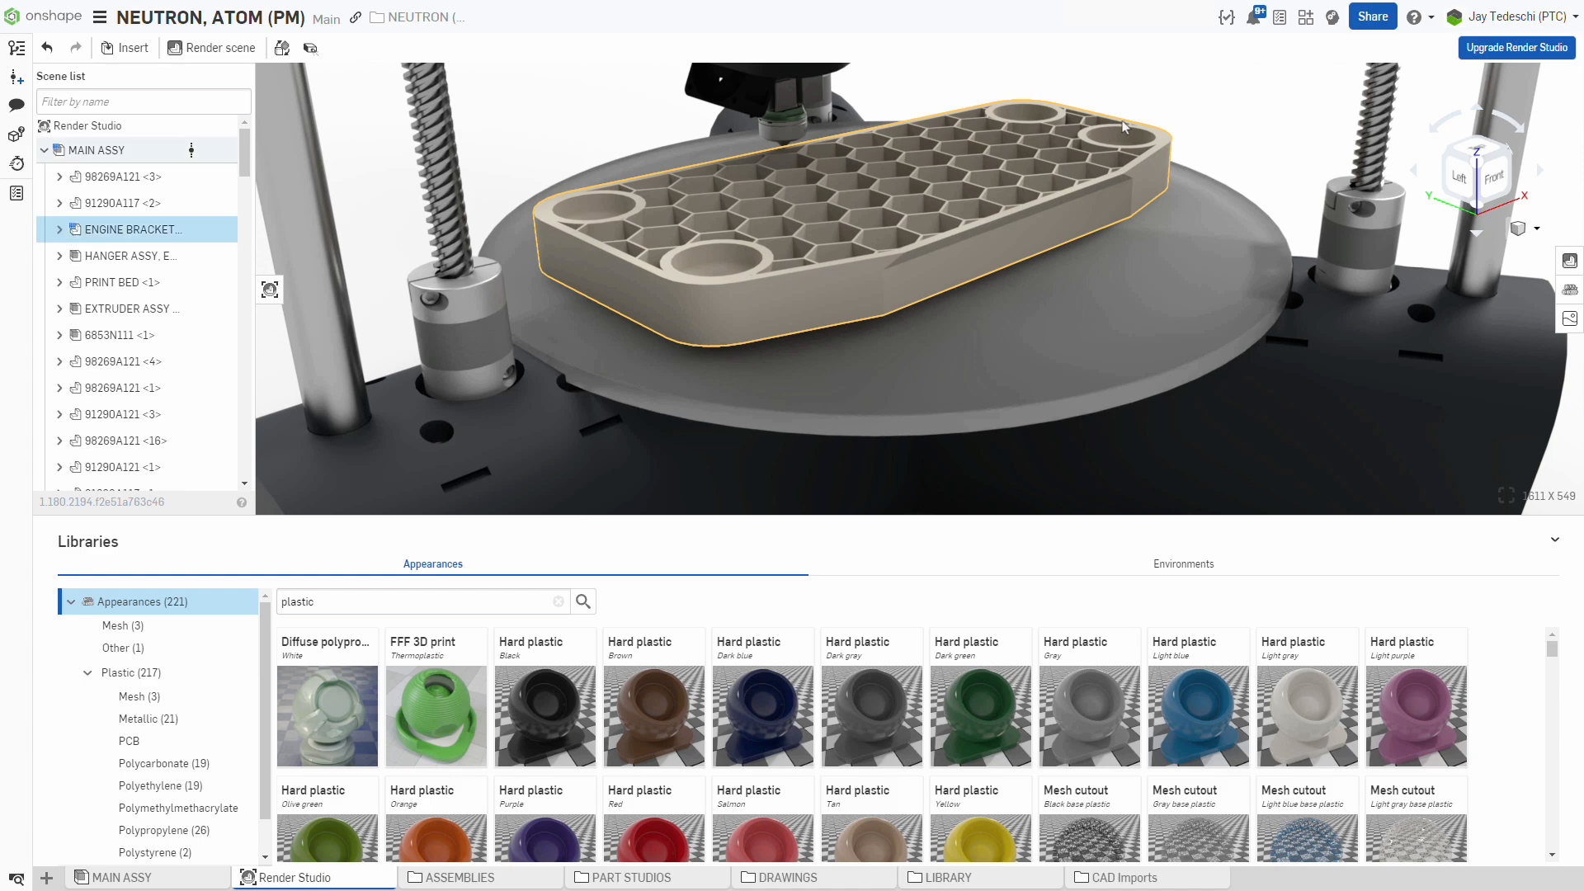
{"action": "right_click", "coordinate": [426, 713]}
{"action": "left_click", "coordinate": [470, 721]}
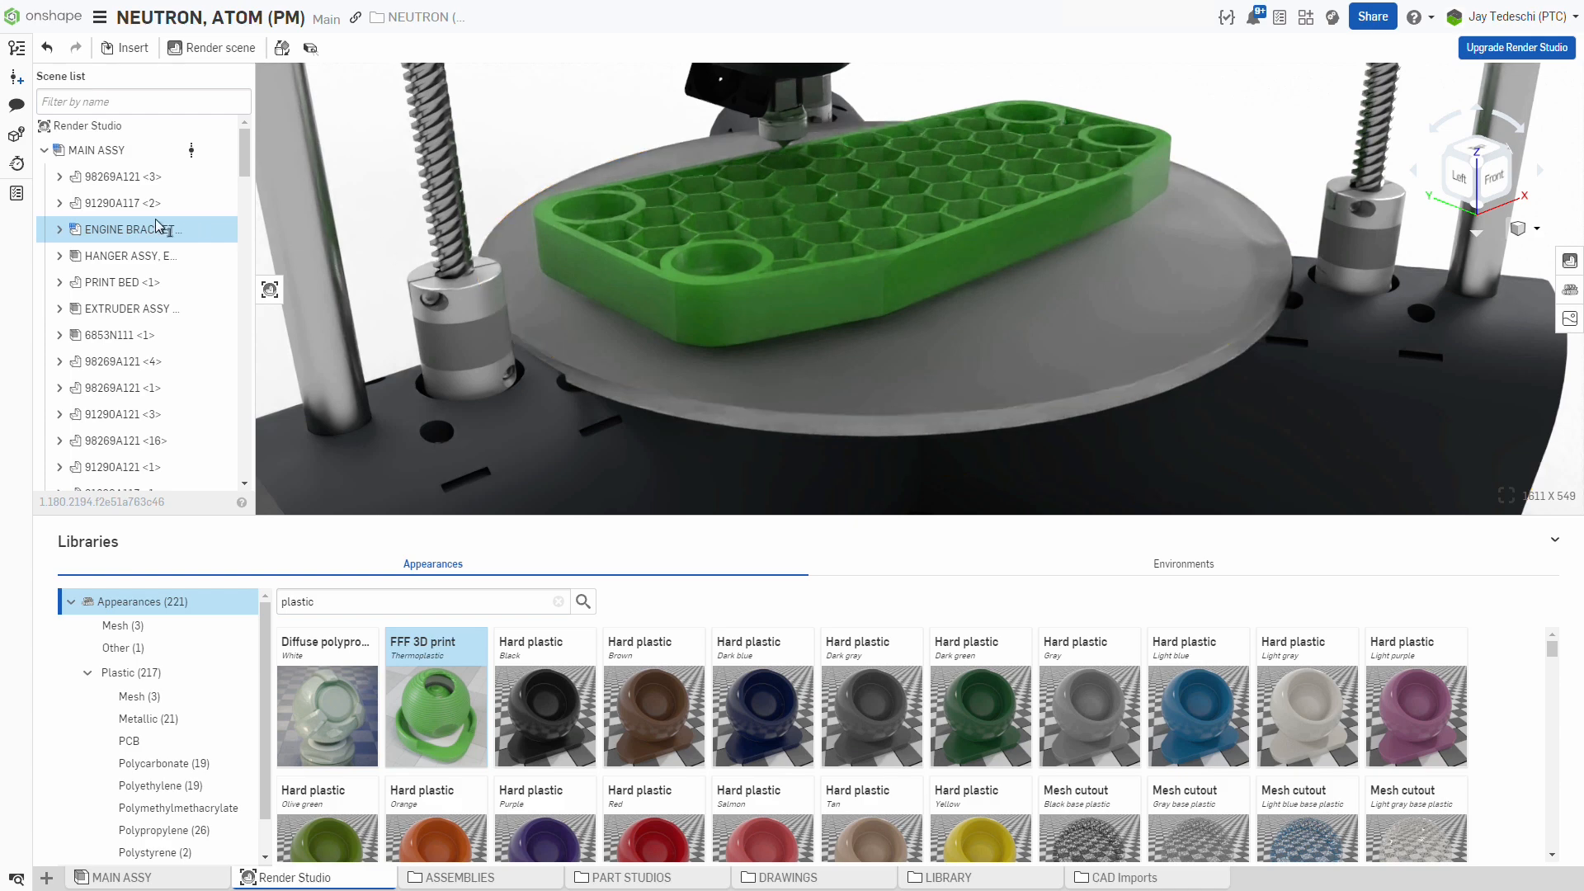
Recolor the FFF 3D print appearance of the engine bracket to the beige-gray CCC6B6.
{"action": "left_click", "coordinate": [129, 232]}
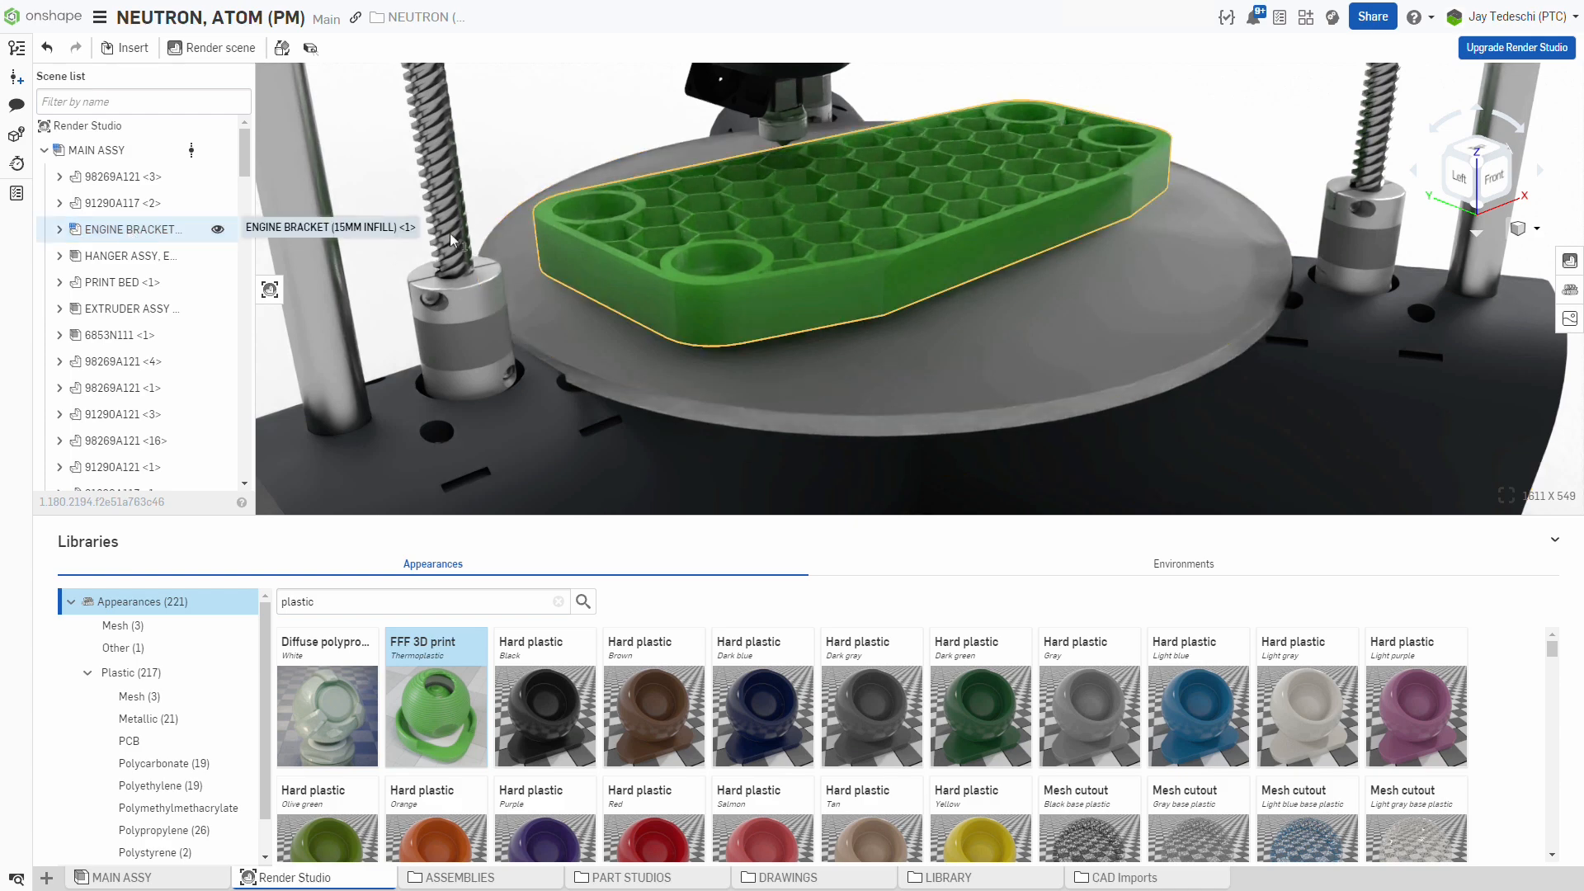
{"action": "left_click", "coordinate": [1569, 295]}
{"action": "left_click", "coordinate": [163, 232]}
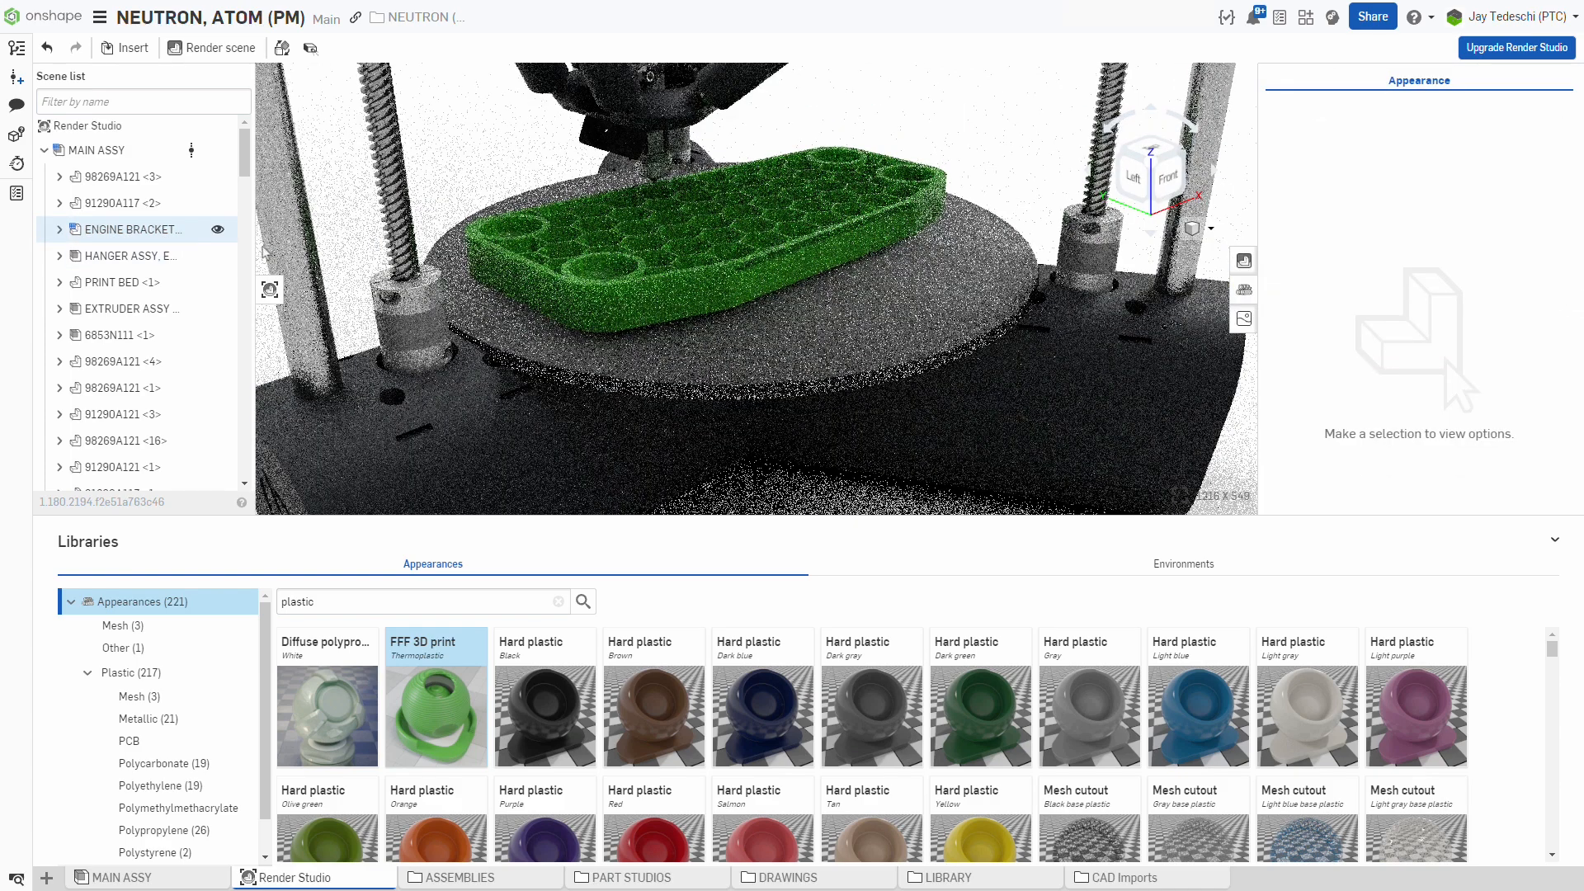
{"action": "left_click", "coordinate": [1291, 364]}
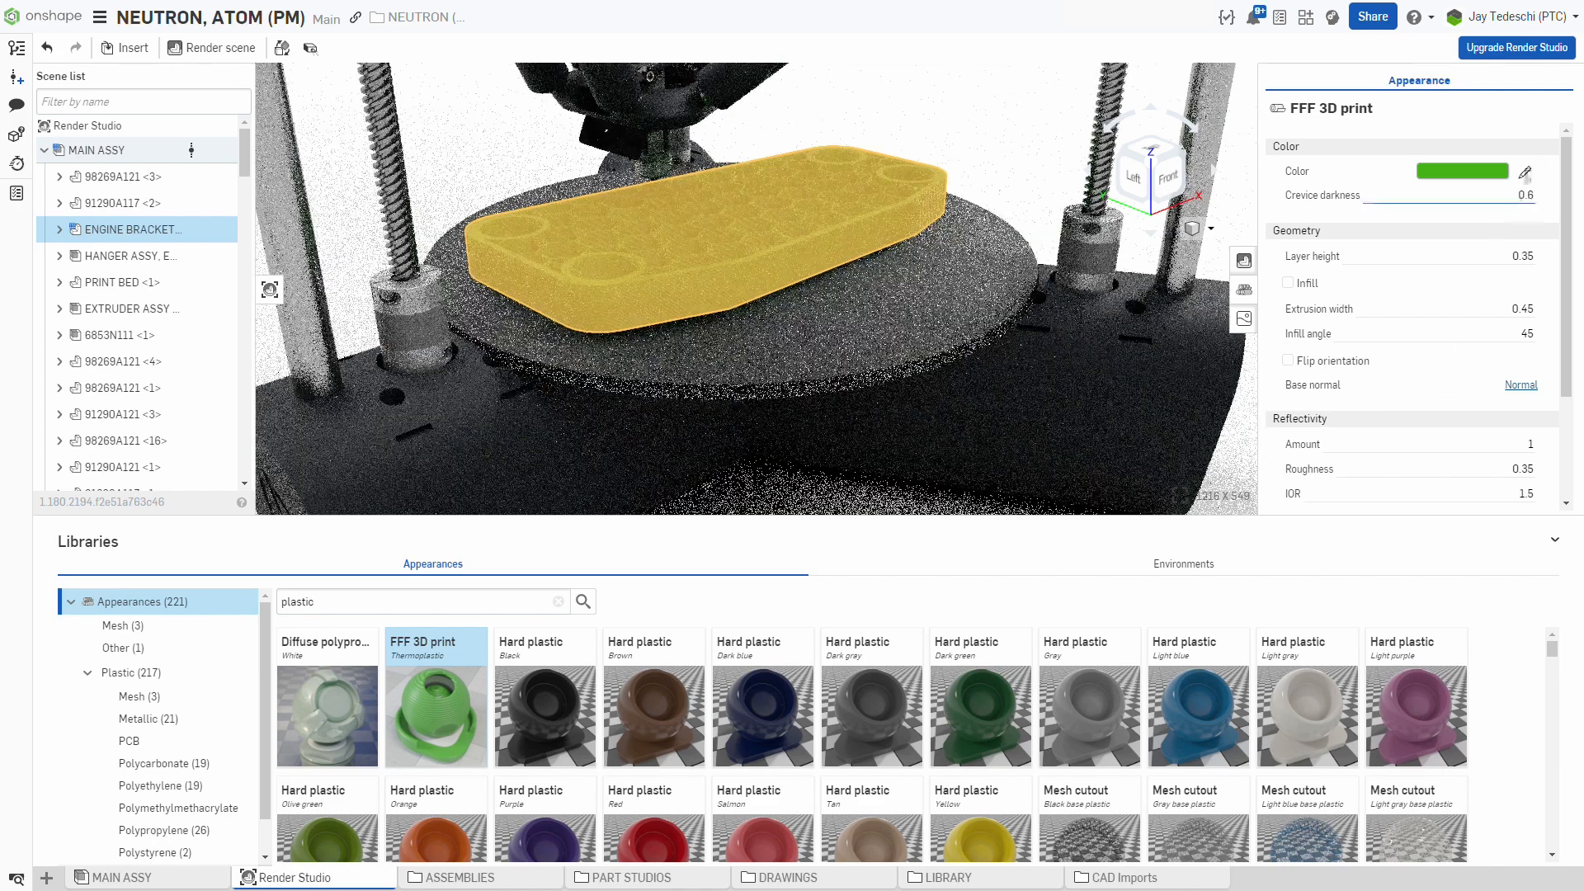
{"action": "left_click", "coordinate": [1524, 172]}
{"action": "left_click", "coordinate": [1102, 254]}
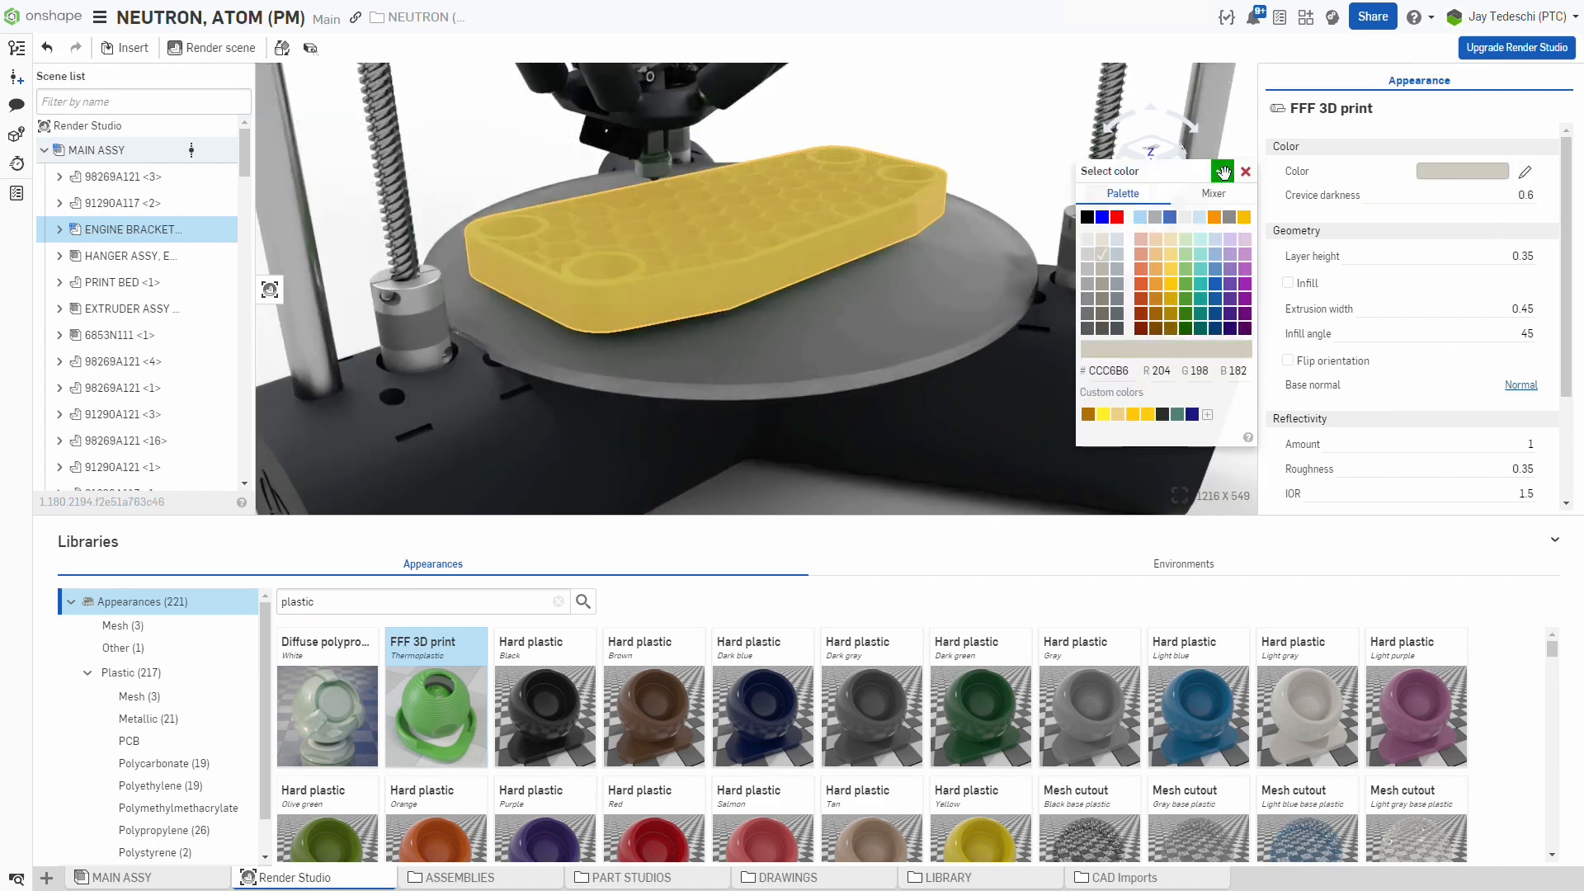
{"action": "left_click", "coordinate": [1288, 278]}
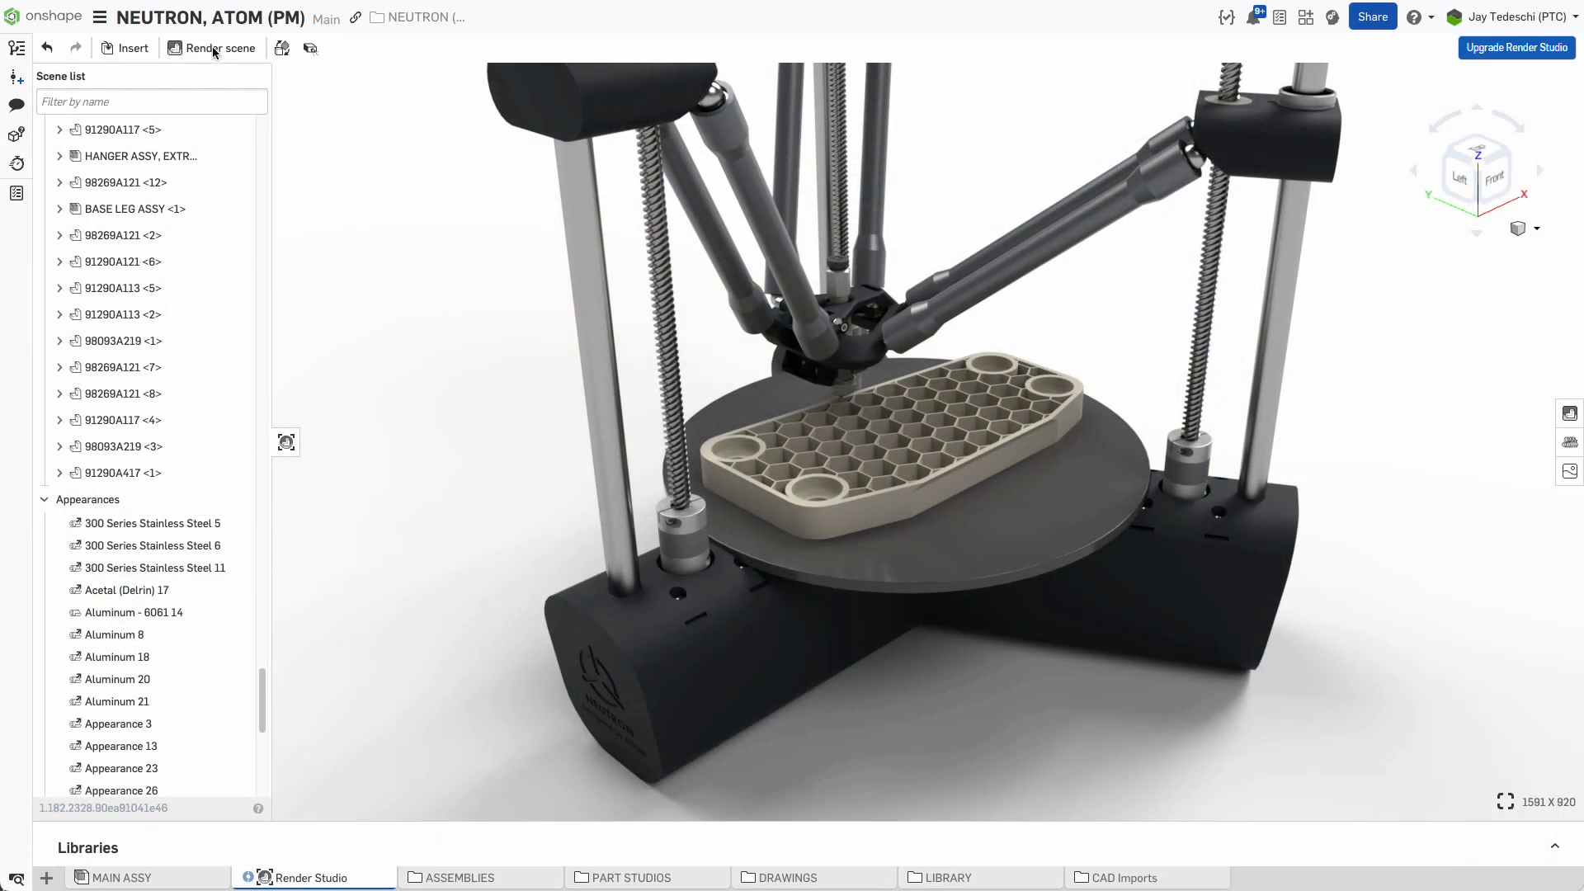
Set up the scene render with HD (1080) resolution and Production quality.
{"action": "left_click", "coordinate": [213, 49]}
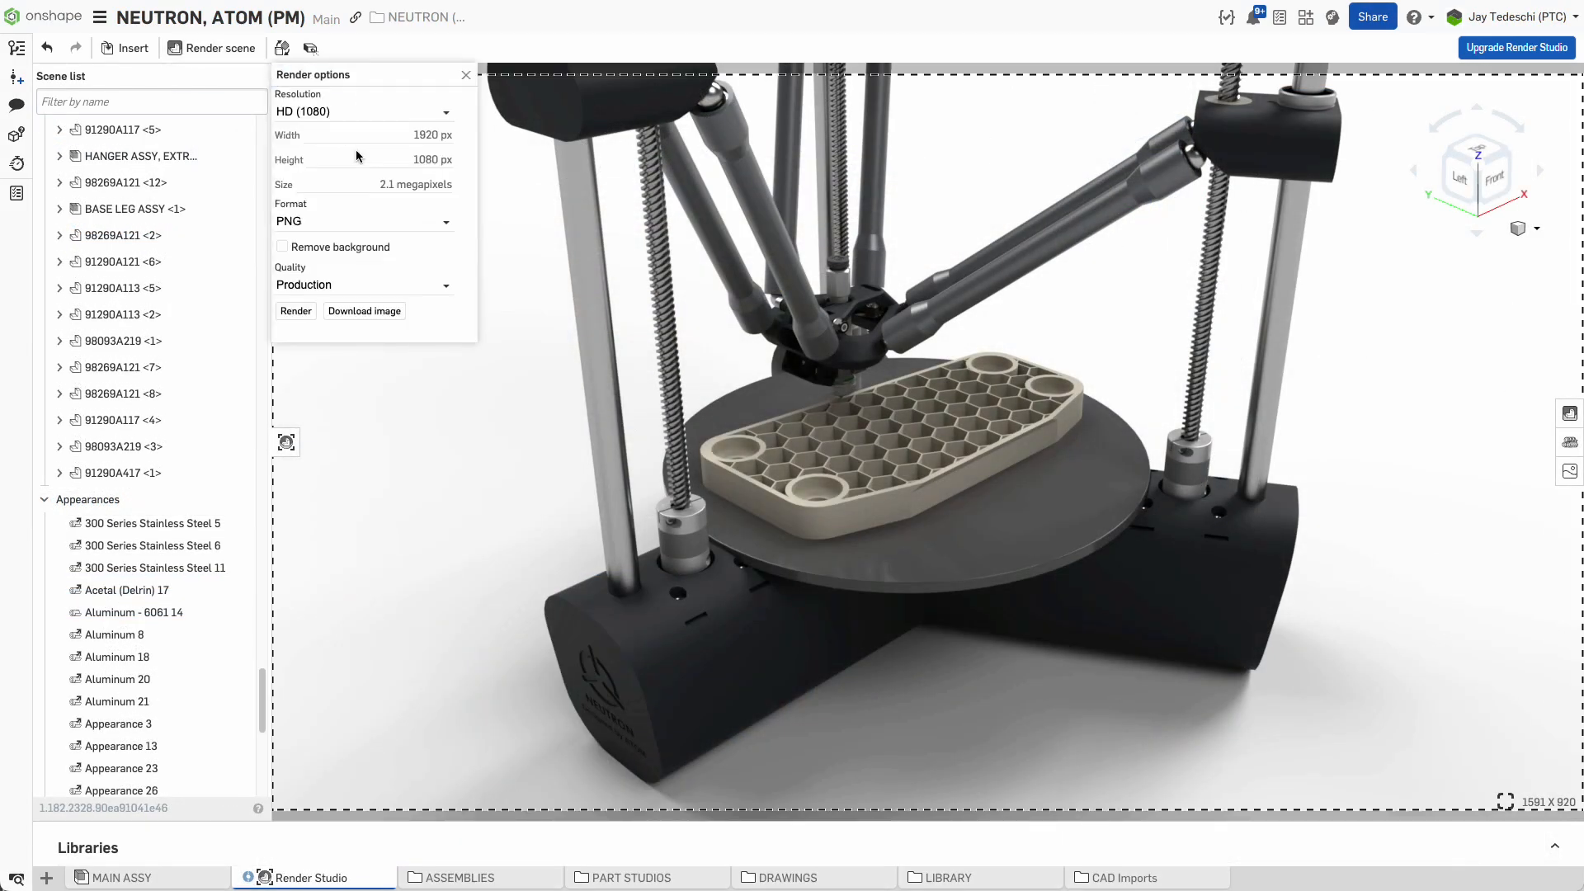
{"action": "left_click", "coordinate": [338, 112]}
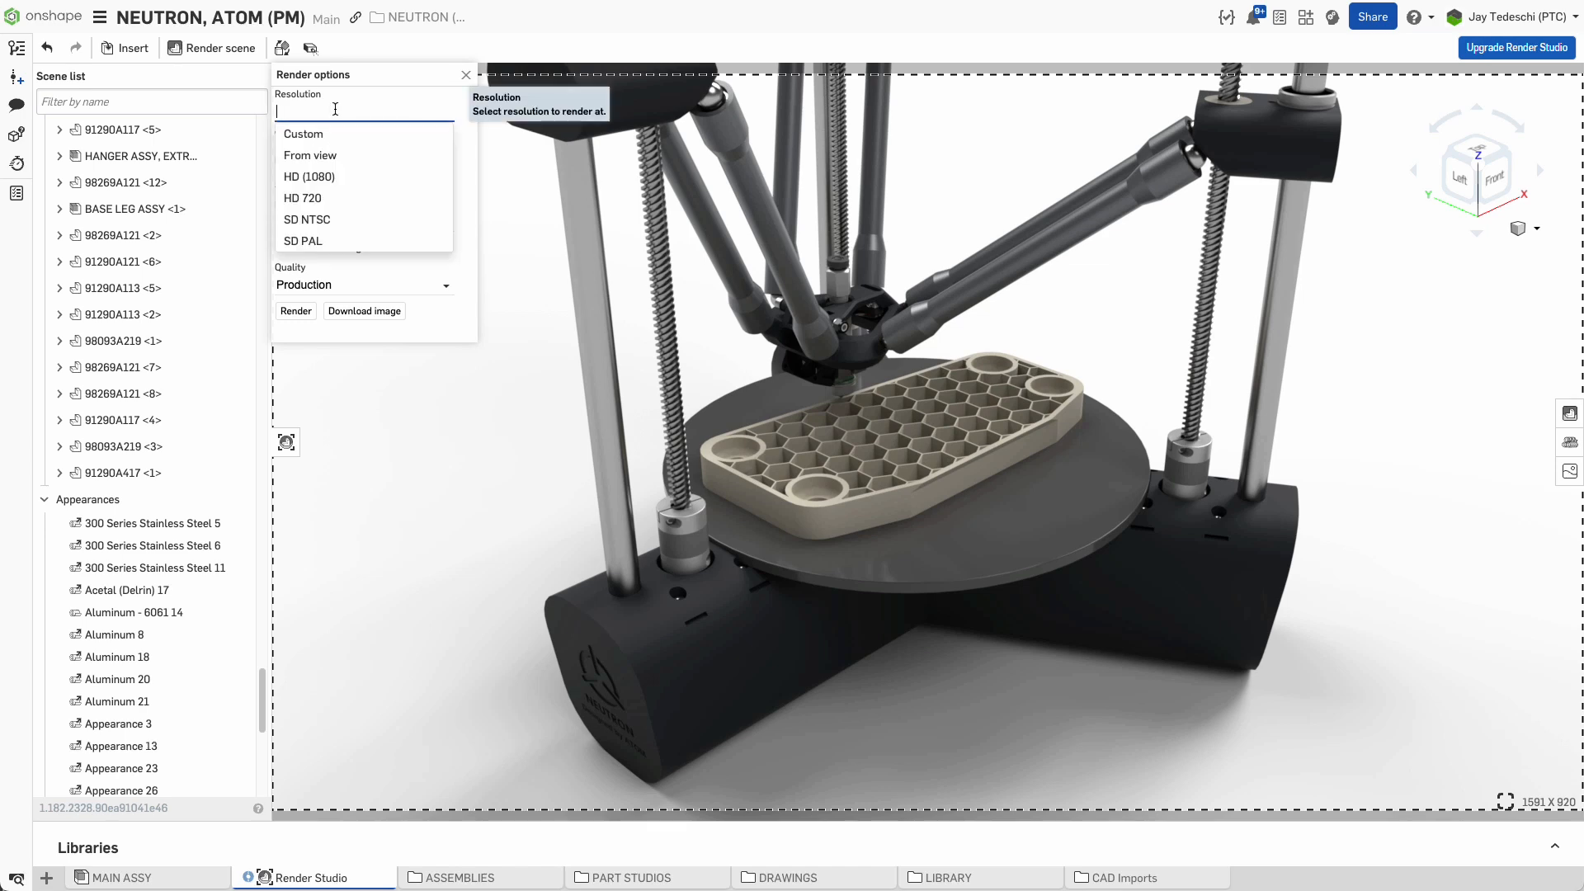
{"action": "left_click", "coordinate": [332, 178]}
{"action": "left_click", "coordinate": [368, 285]}
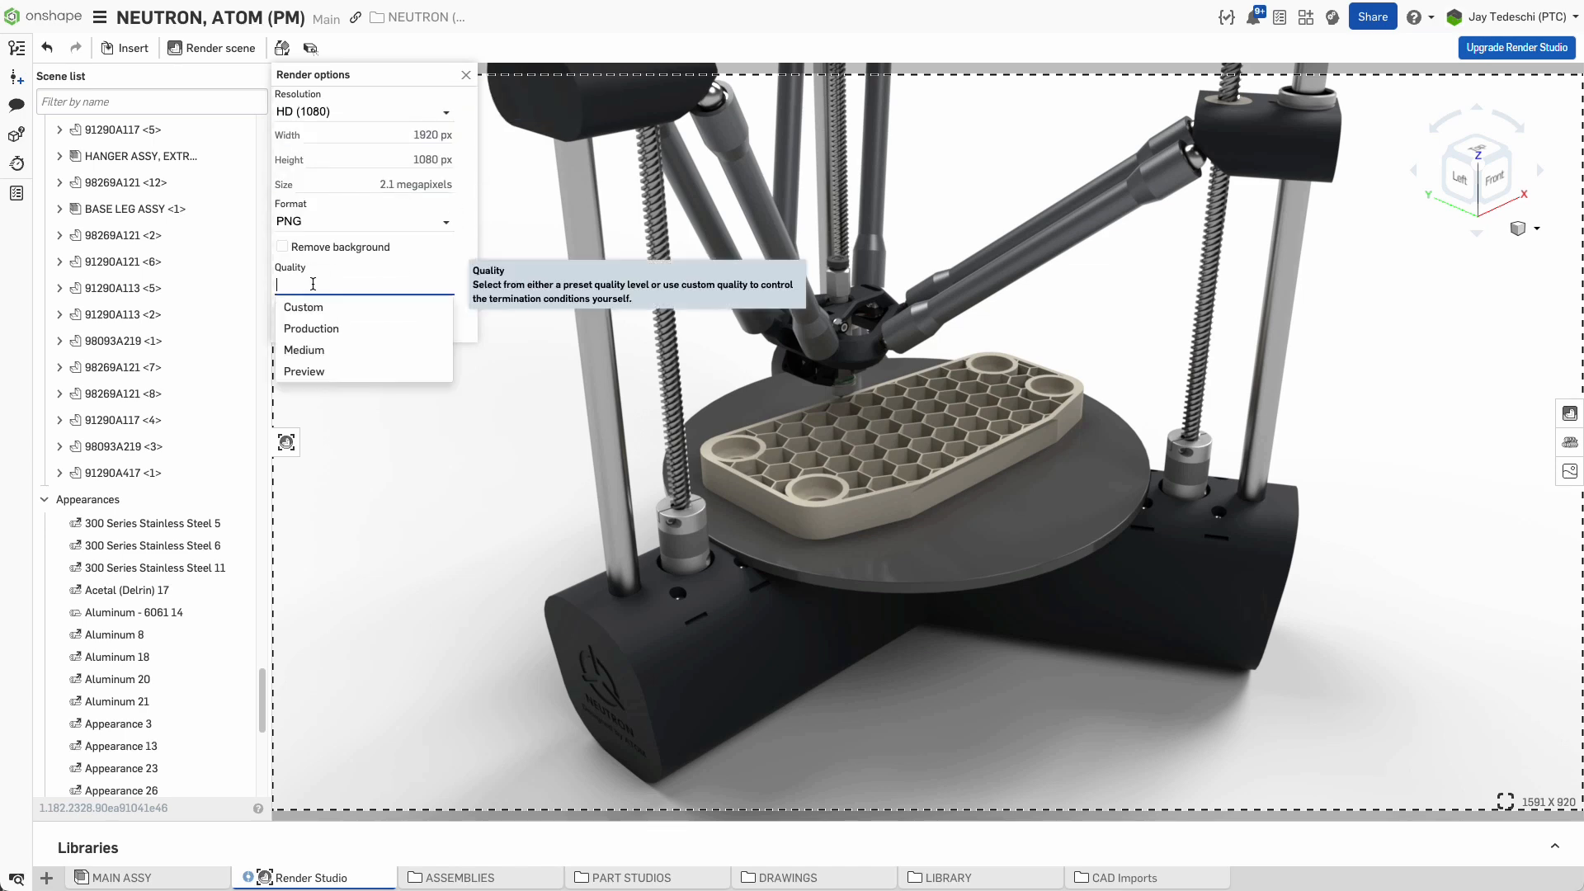
{"action": "left_click", "coordinate": [330, 329]}
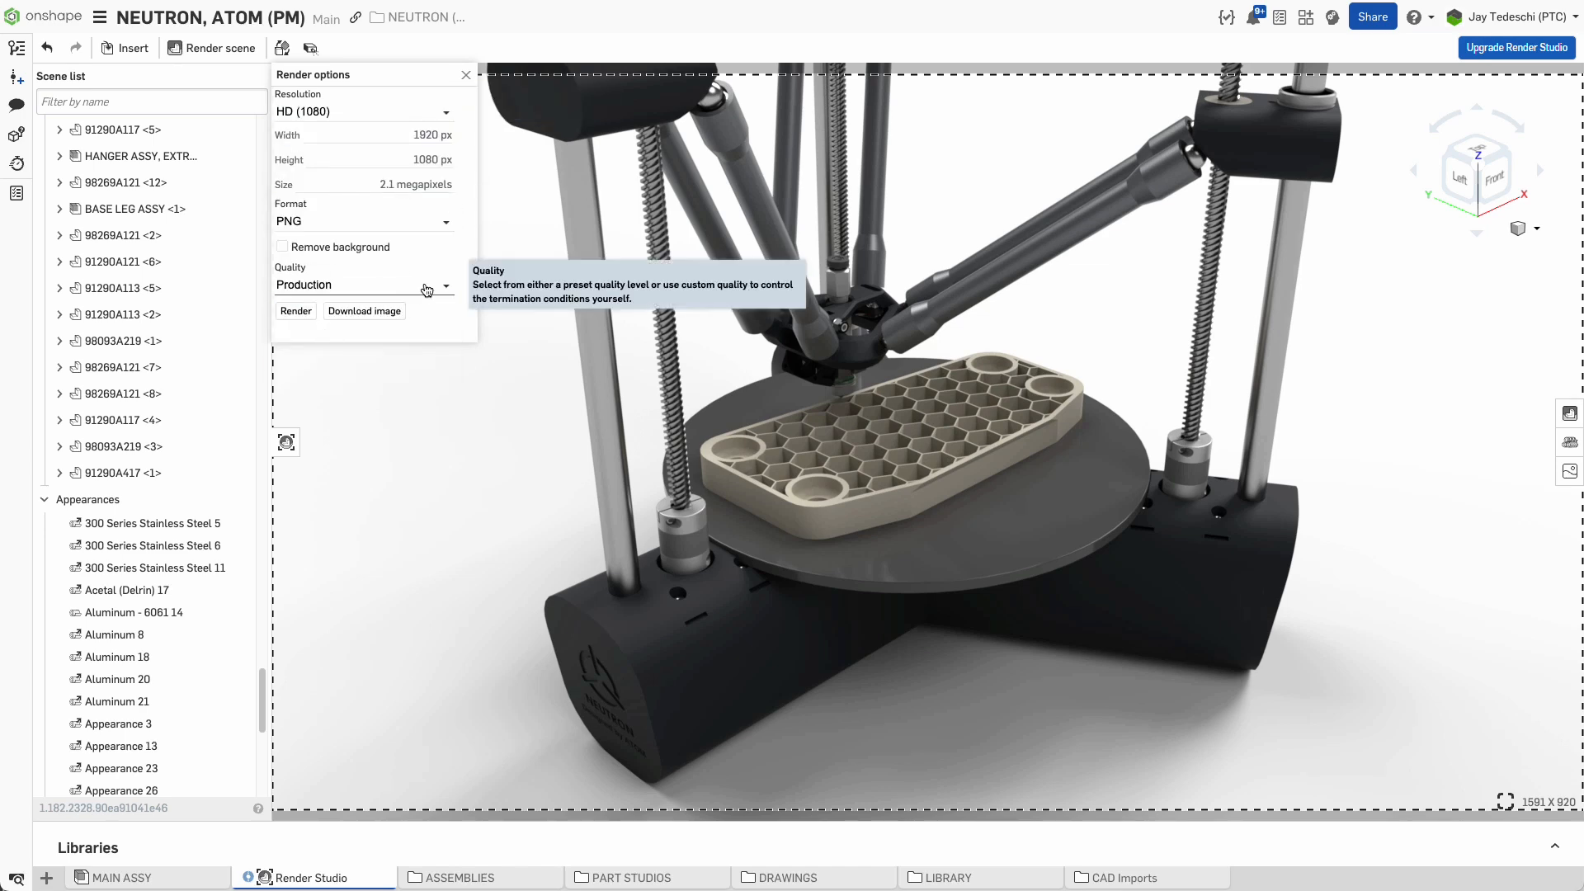
Frame the printer within the render boundary from slightly higher up and save the camera as a named view CAM_01.
{"action": "left_click", "coordinate": [870, 440]}
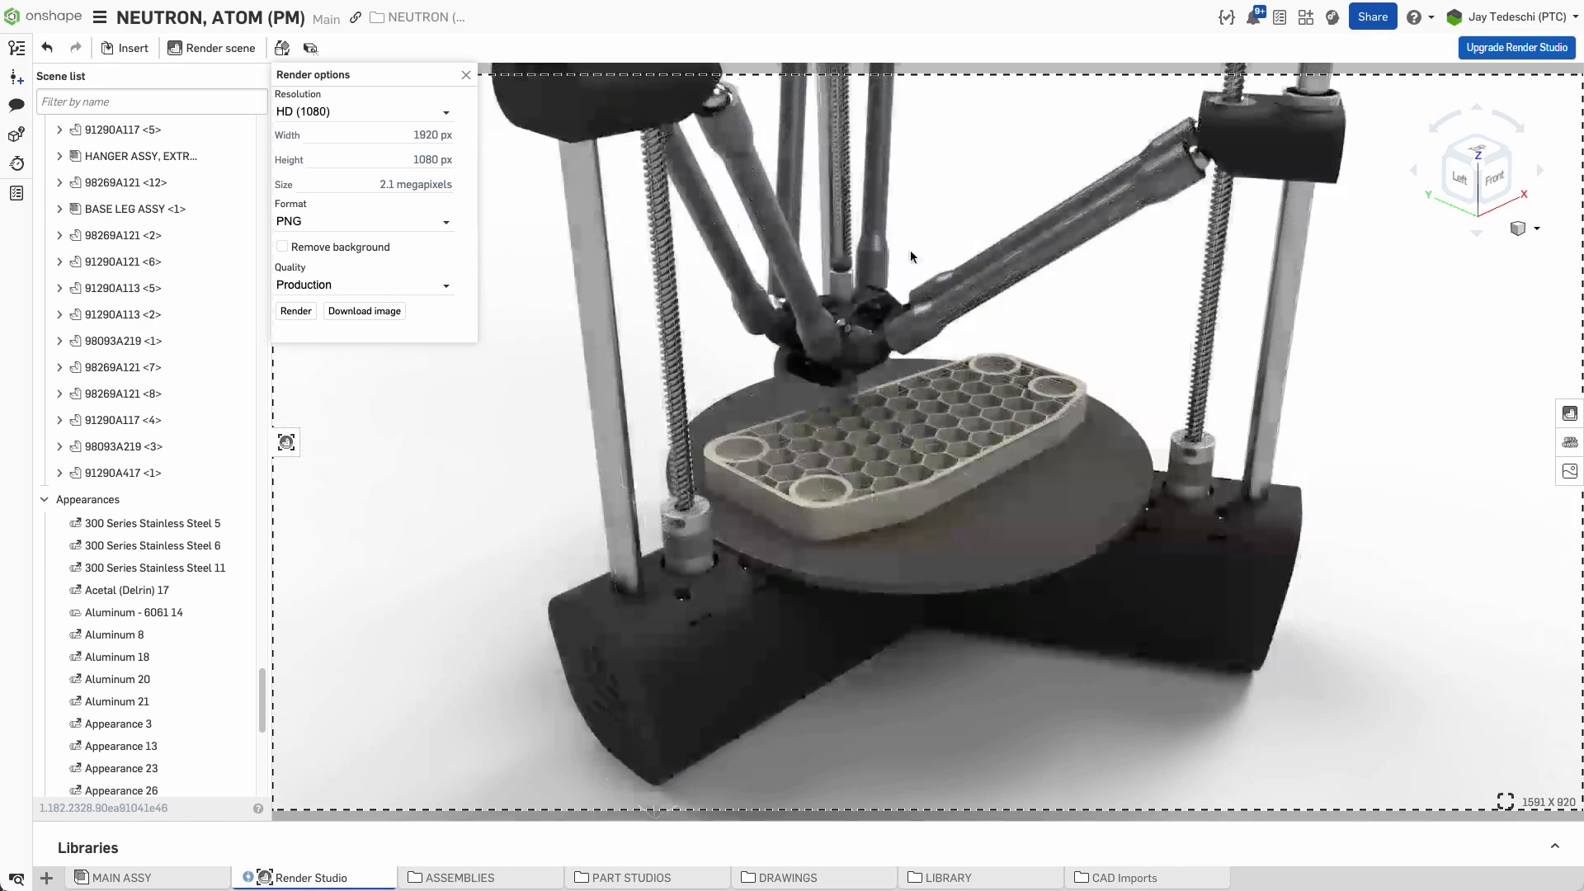
{"action": "right_click_drag", "start_coordinate": [911, 252], "coordinate": [917, 217]}
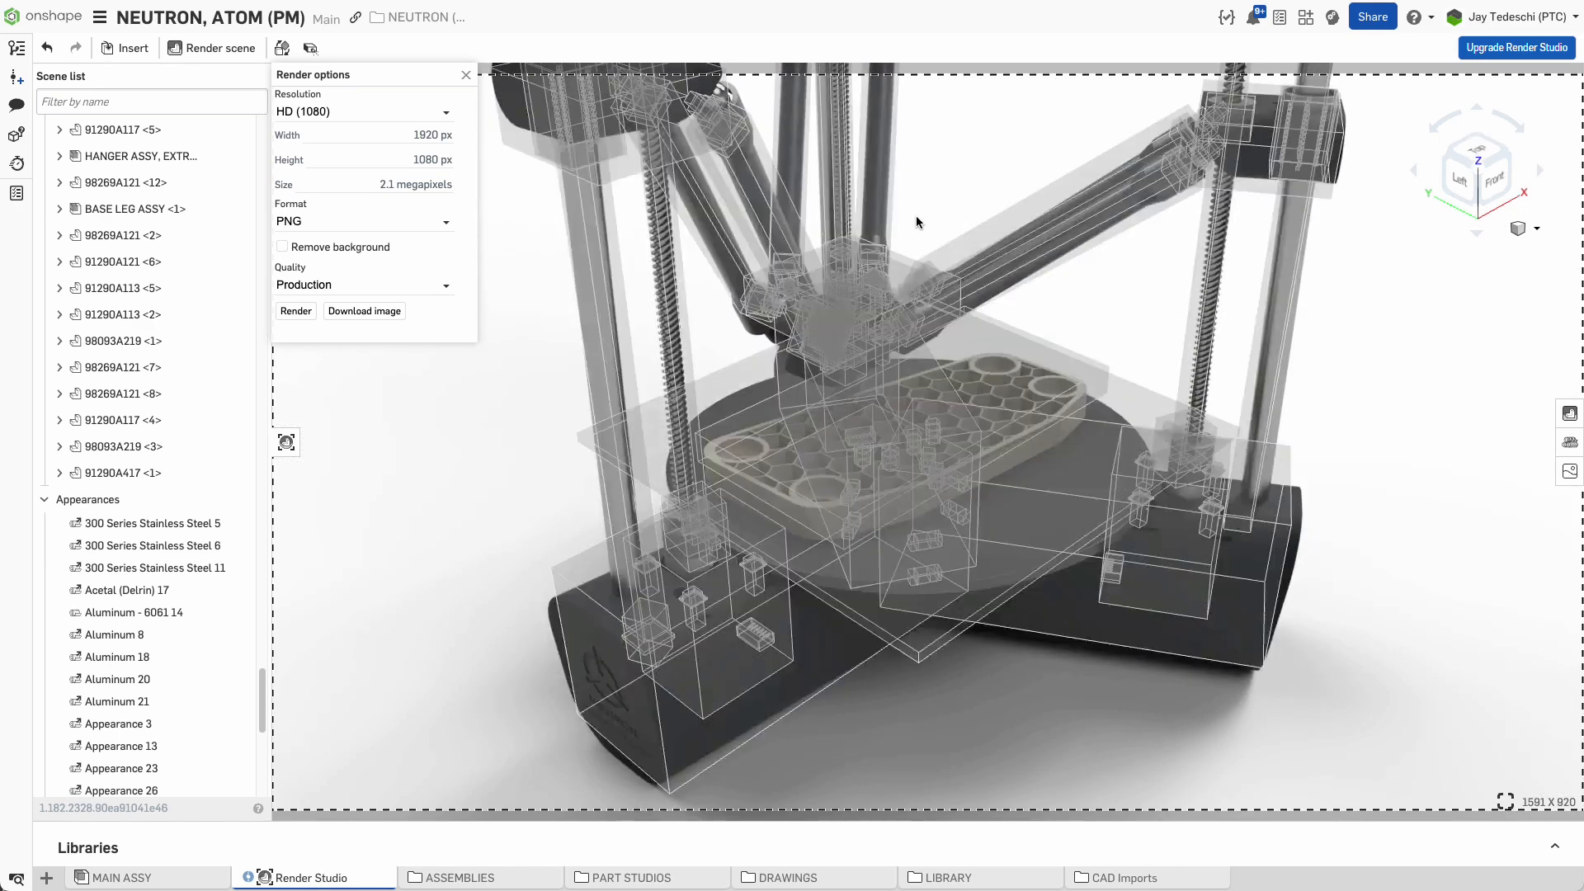
{"action": "middle_click_drag", "start_coordinate": [912, 218], "coordinate": [906, 234]}
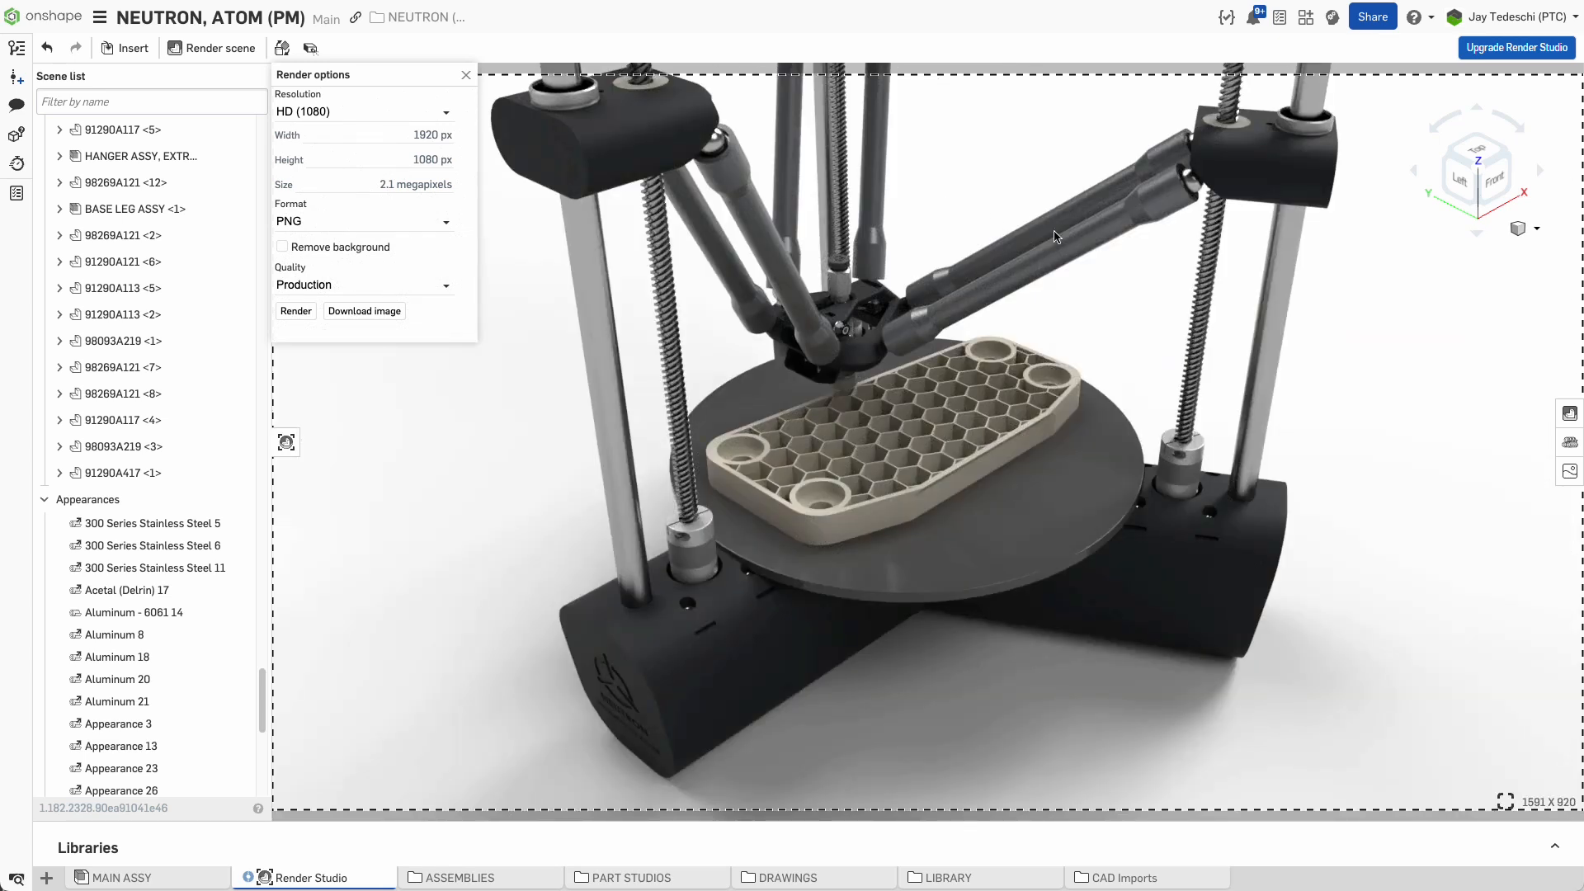
{"action": "left_click", "coordinate": [1538, 232]}
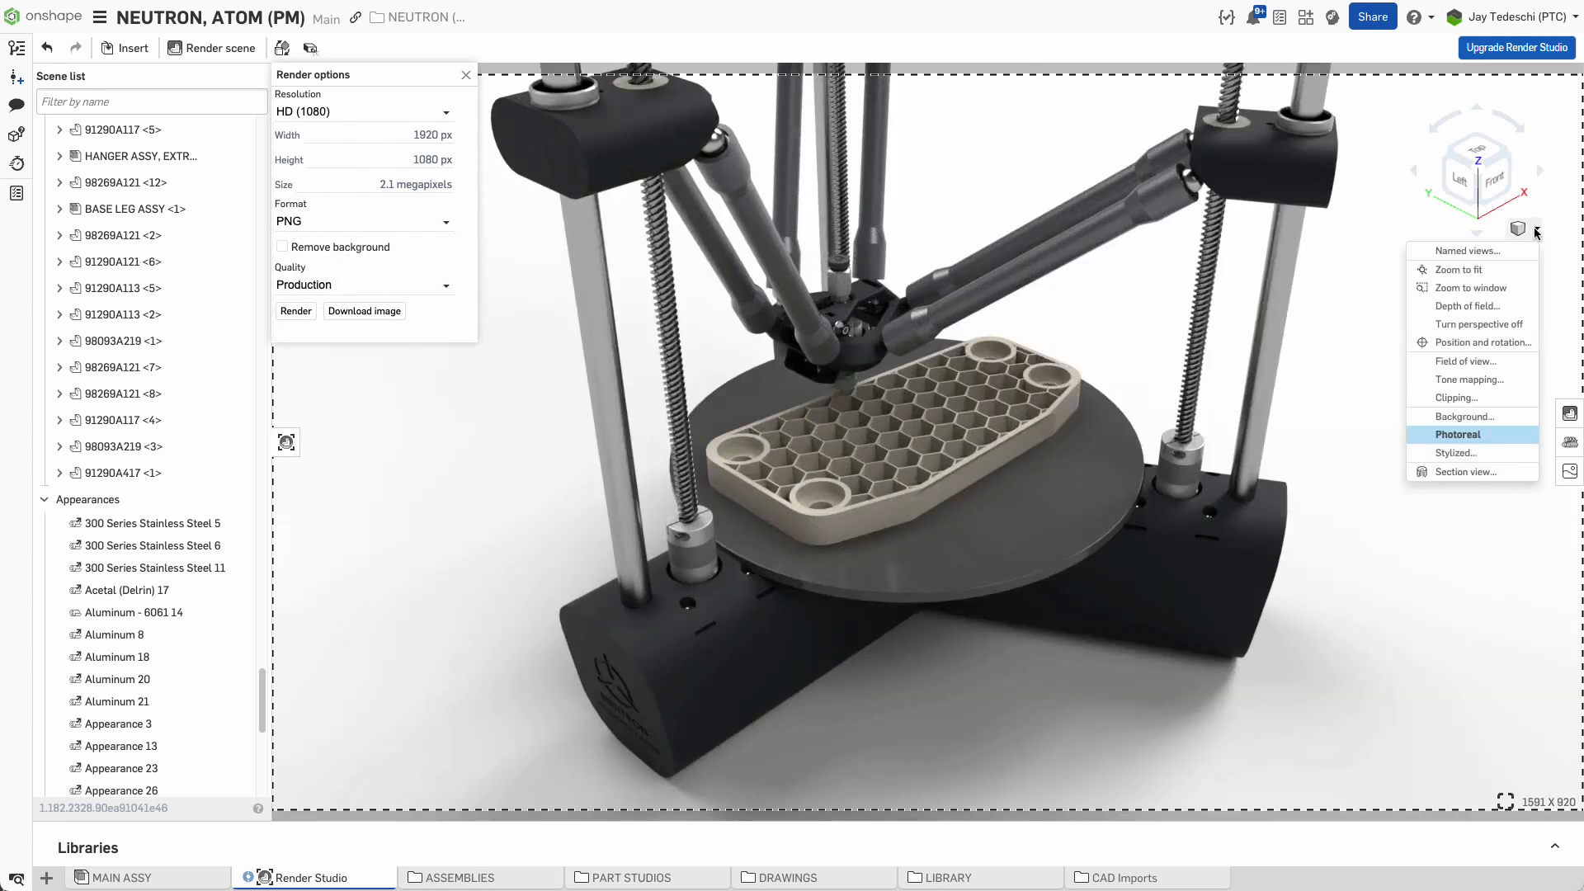
{"action": "left_click", "coordinate": [1491, 250]}
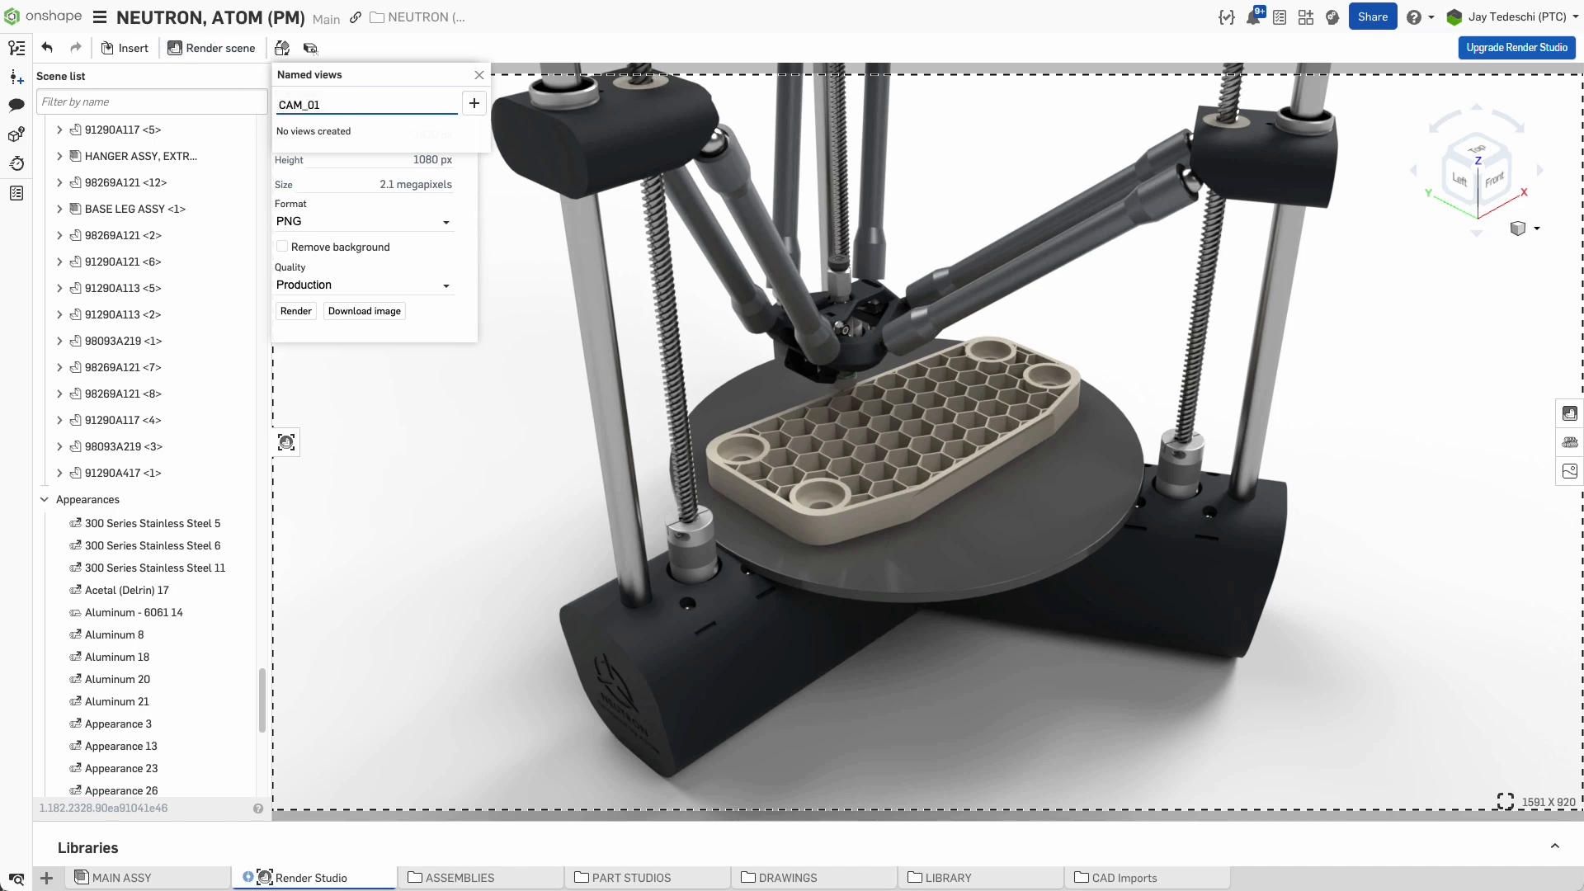
{"action": "left_click", "coordinate": [474, 104]}
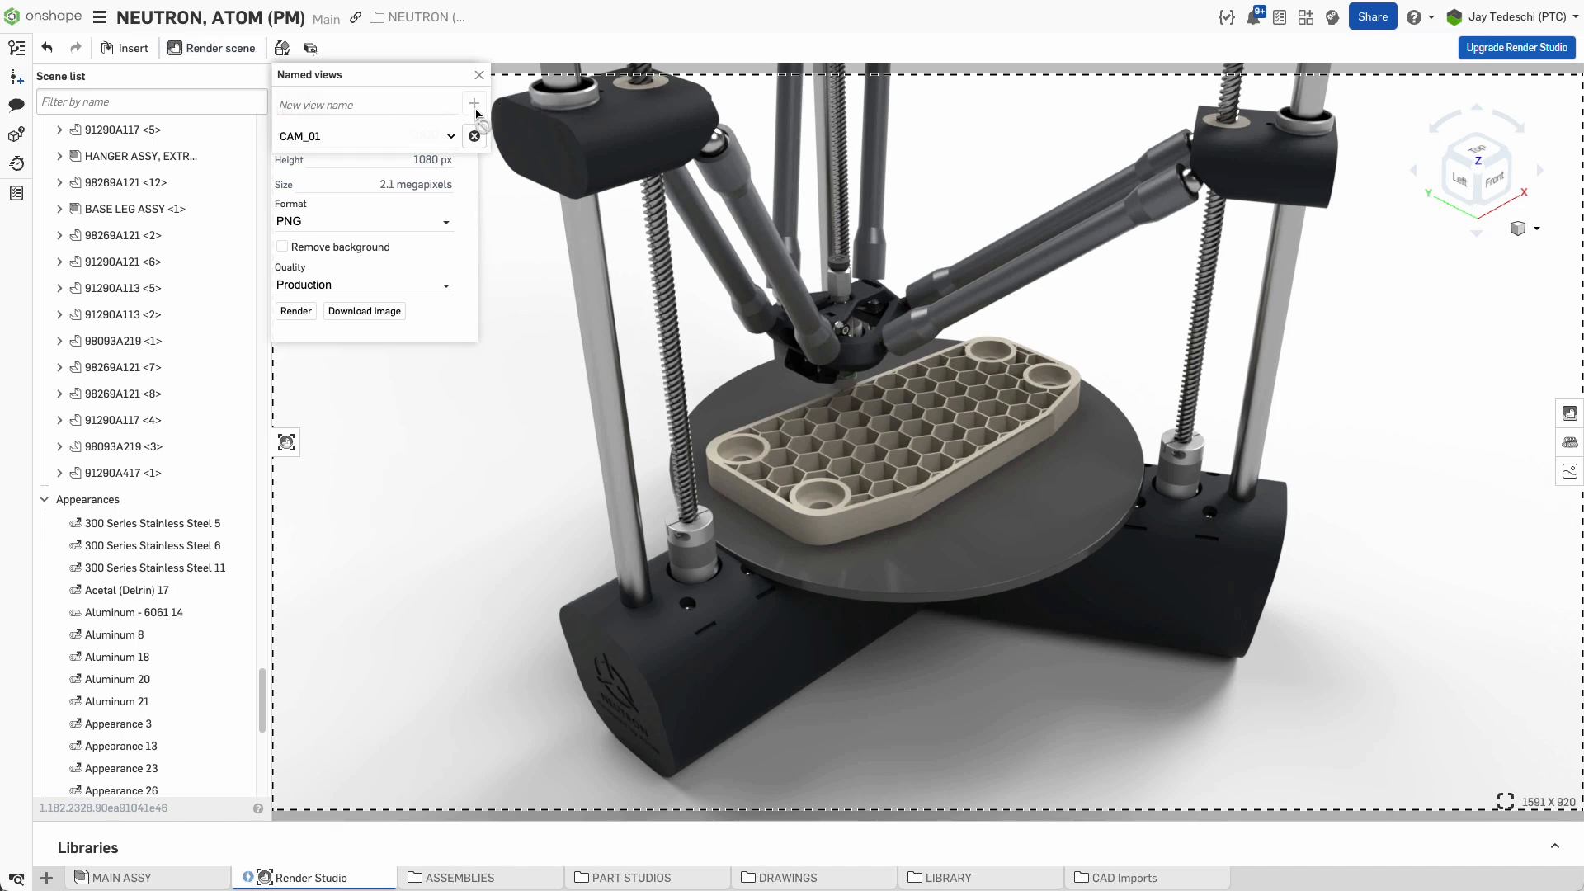
{"action": "left_click", "coordinate": [480, 77]}
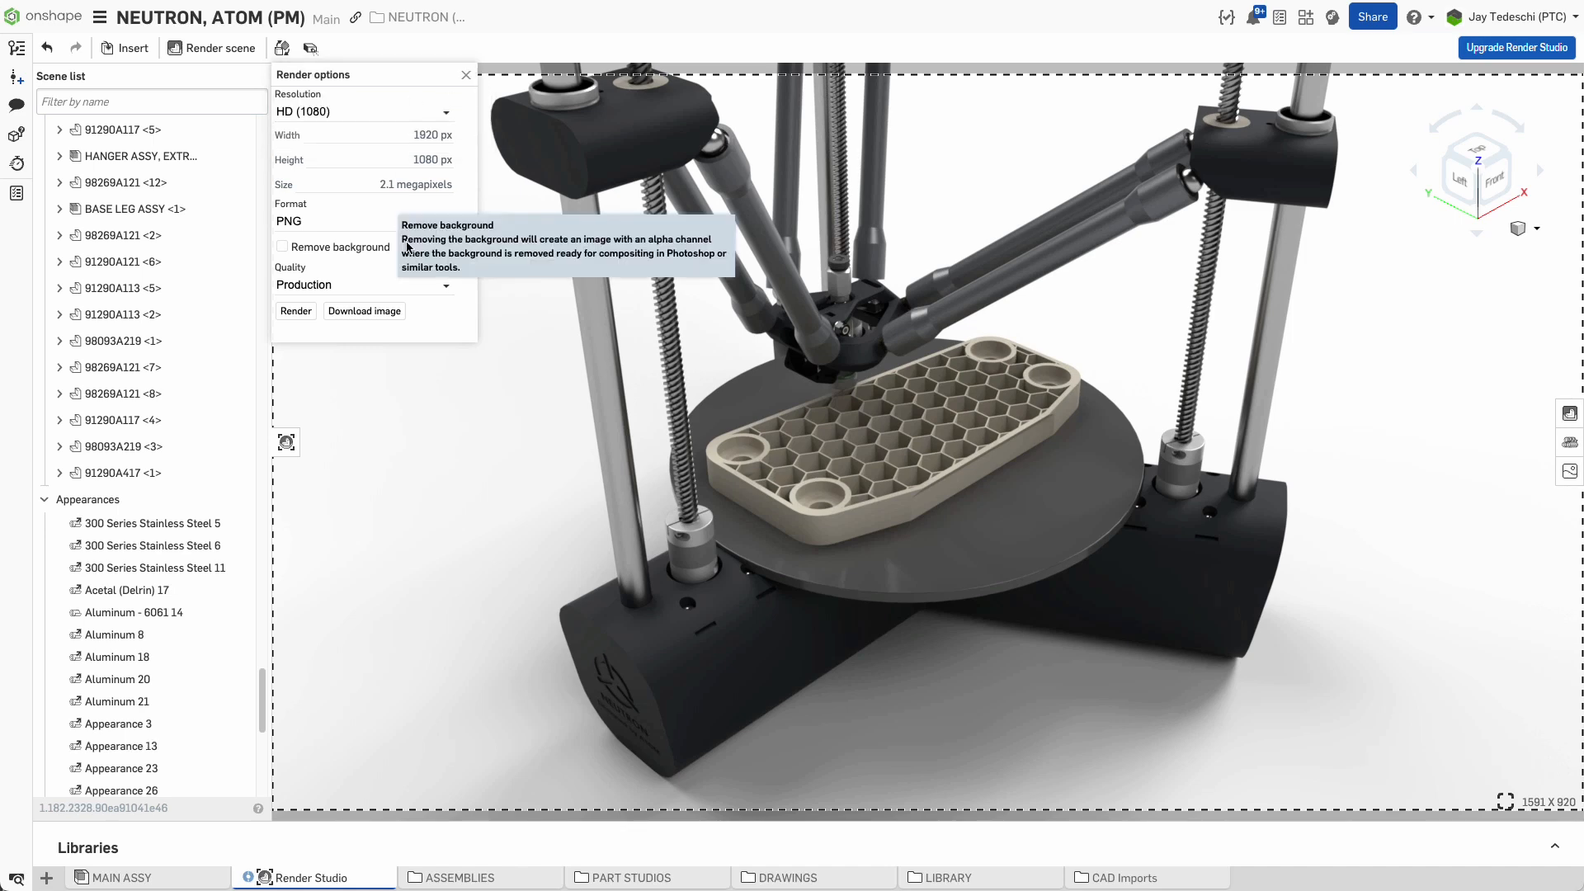
Render the printer scene with the current render options and open the resulting image.
{"action": "left_click", "coordinate": [296, 312]}
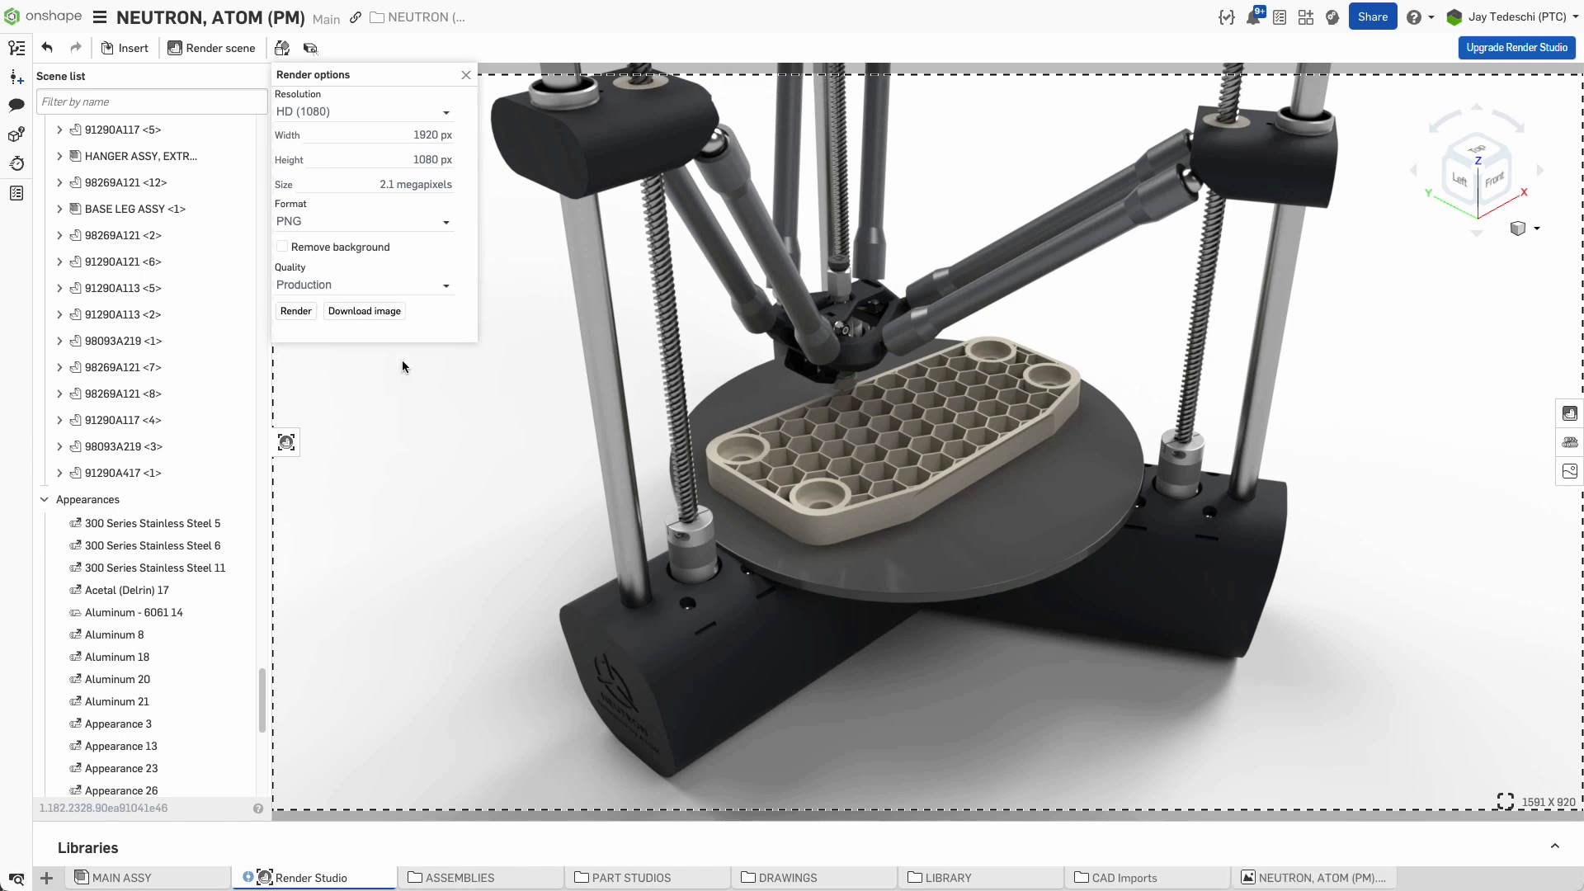
{"action": "left_click", "coordinate": [1312, 879]}
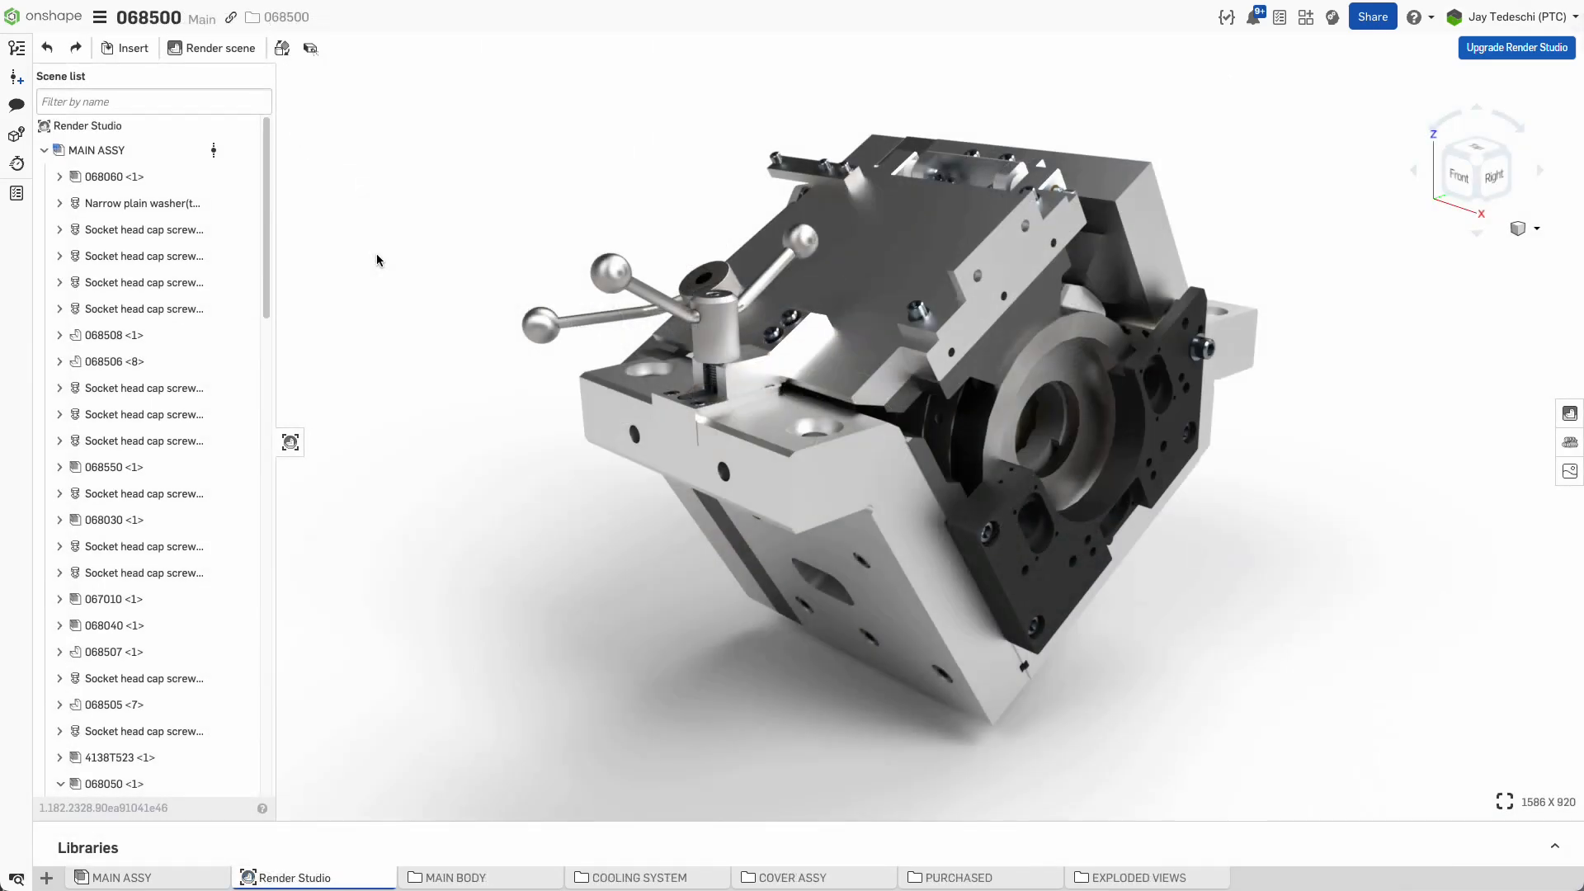
Apply the Explode 1 exploded view to MAIN ASSY in the 068500 render scene.
{"action": "right_click", "coordinate": [180, 154]}
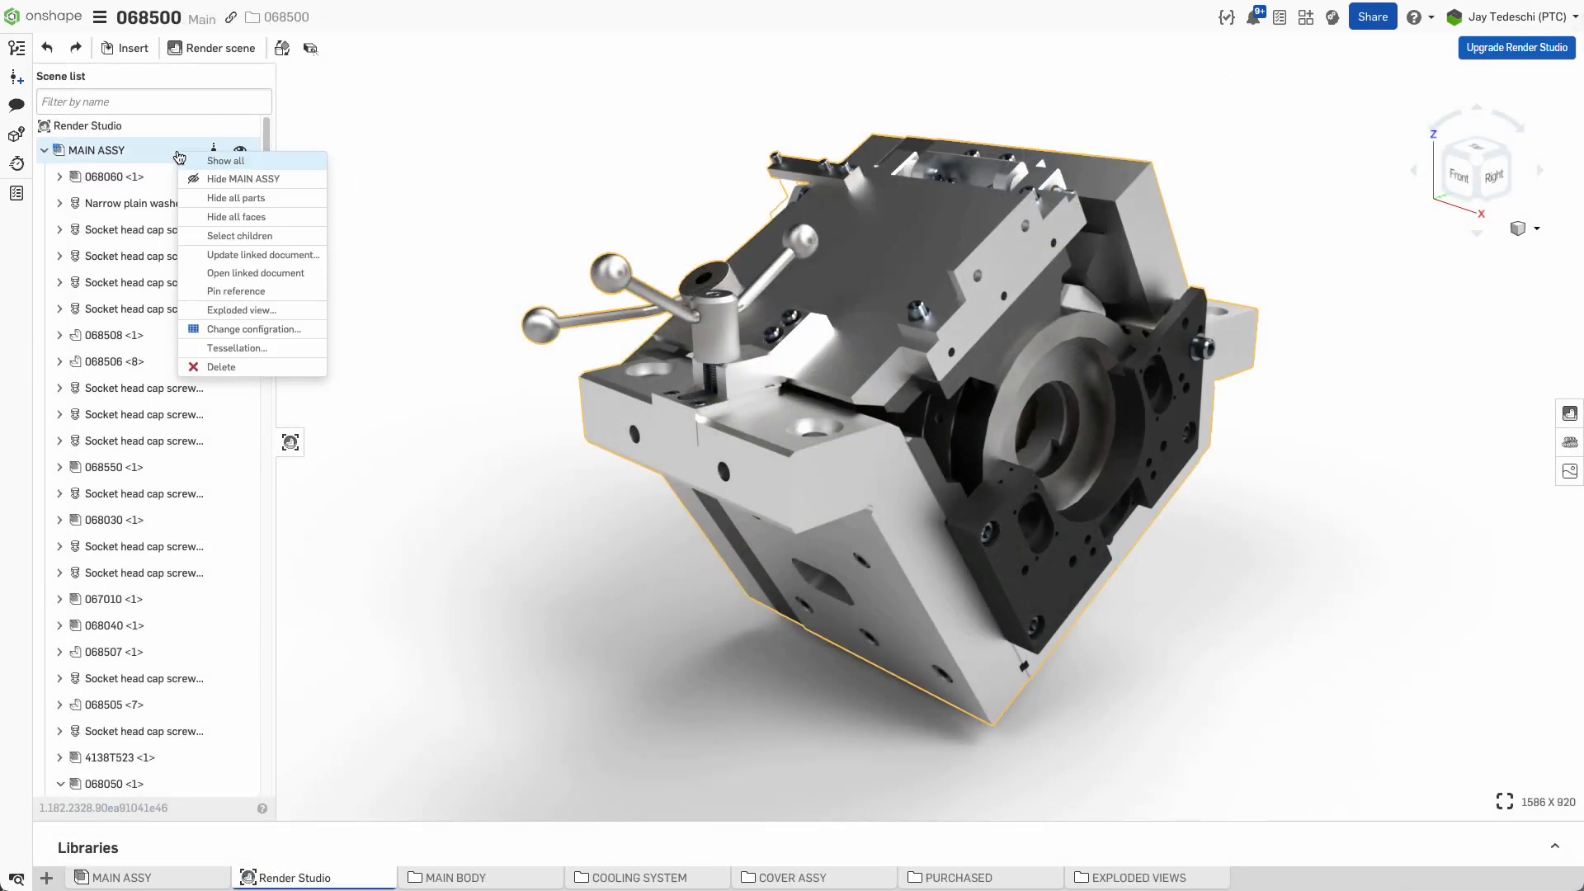
{"action": "left_click", "coordinate": [247, 310]}
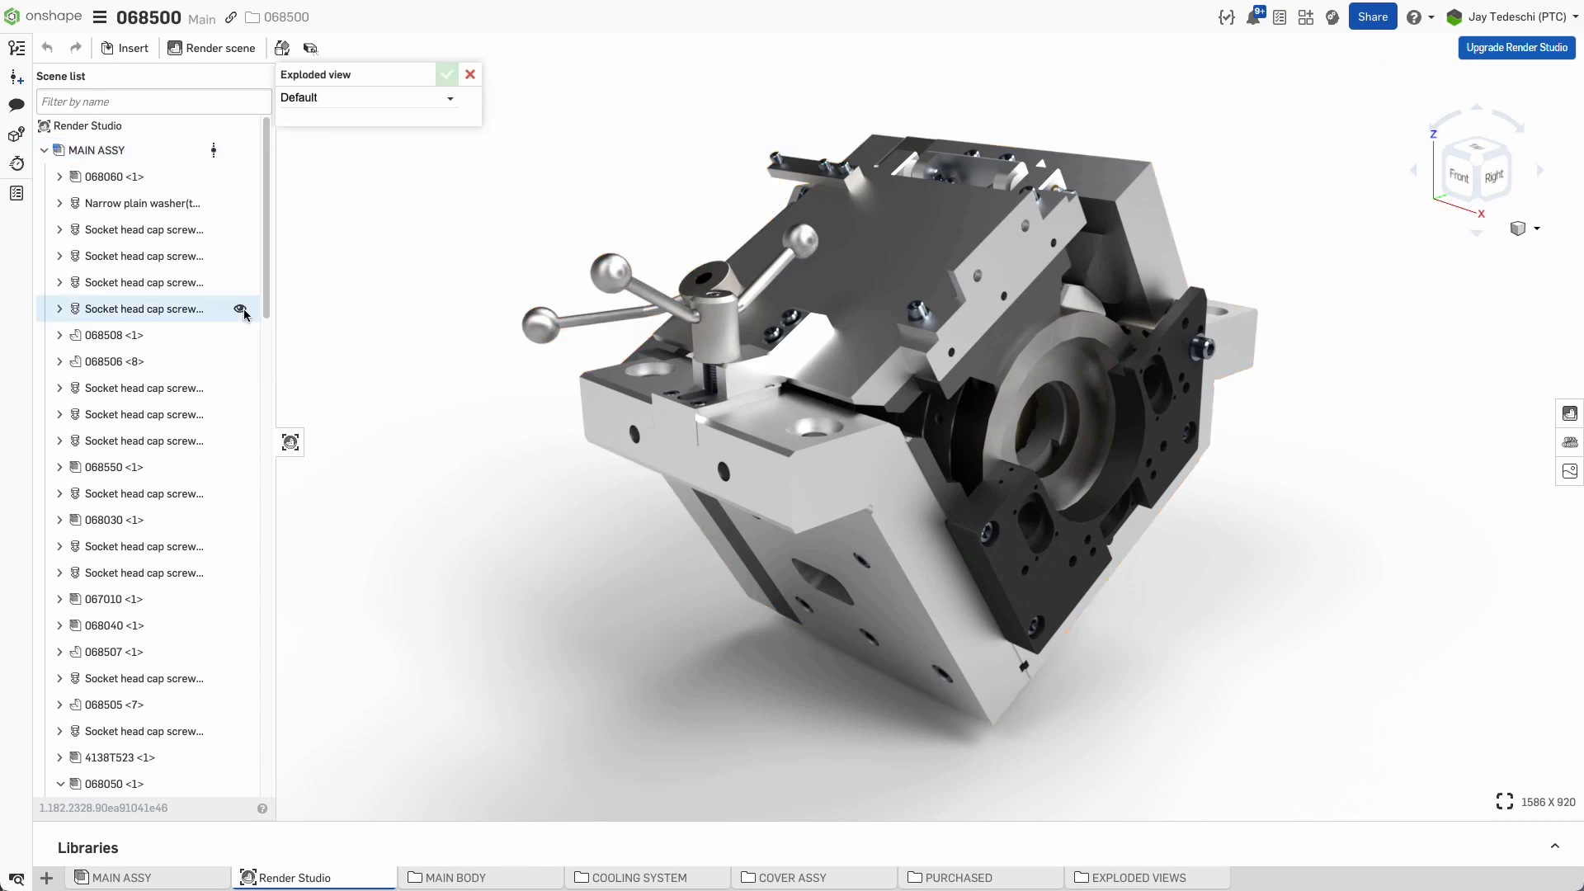
{"action": "left_click", "coordinate": [442, 102]}
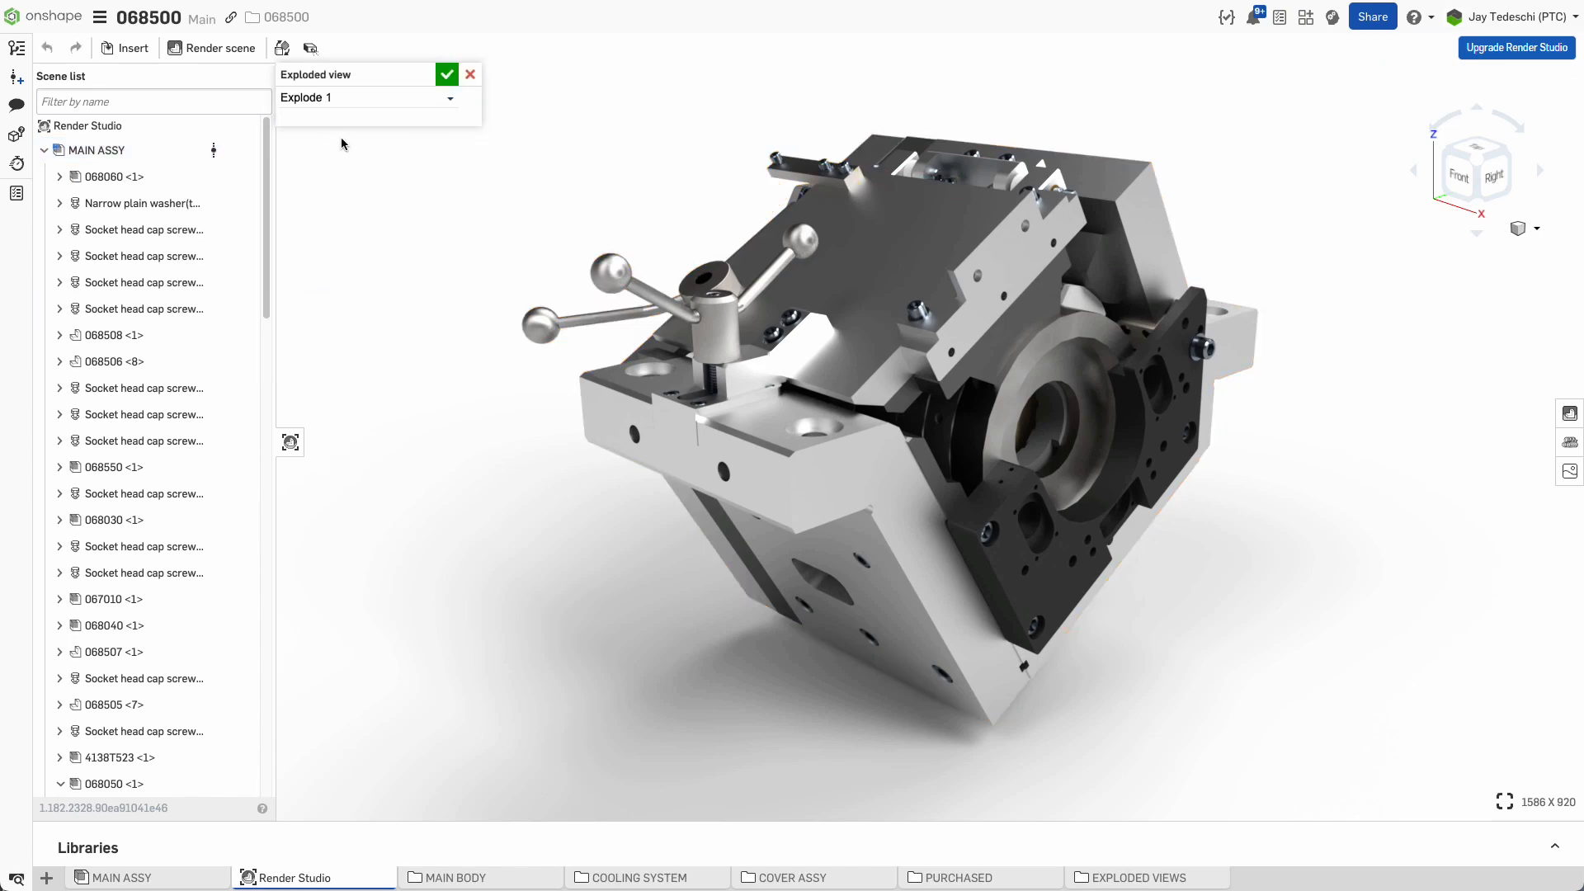
{"action": "left_click", "coordinate": [446, 75]}
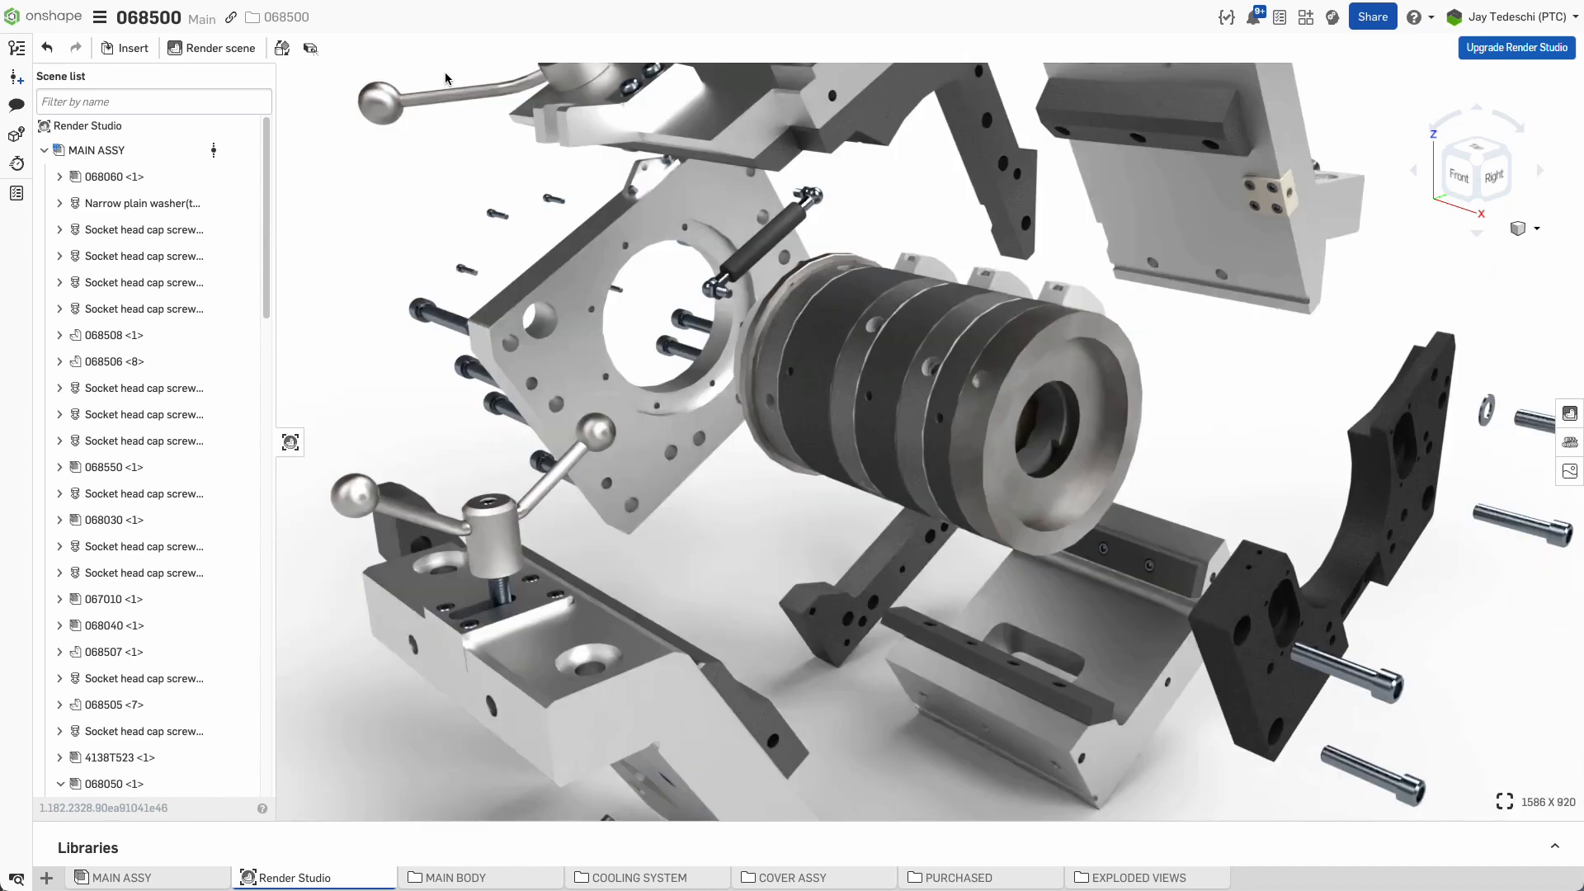
Assign the scene's Gun metal – Black 50 appearance to the small beige four-hole block on the exploded upper-right plate.
{"action": "left_click_drag", "start_coordinate": [264, 216], "coordinate": [292, 691]}
{"action": "left_click_drag", "start_coordinate": [178, 676], "coordinate": [1283, 204]}
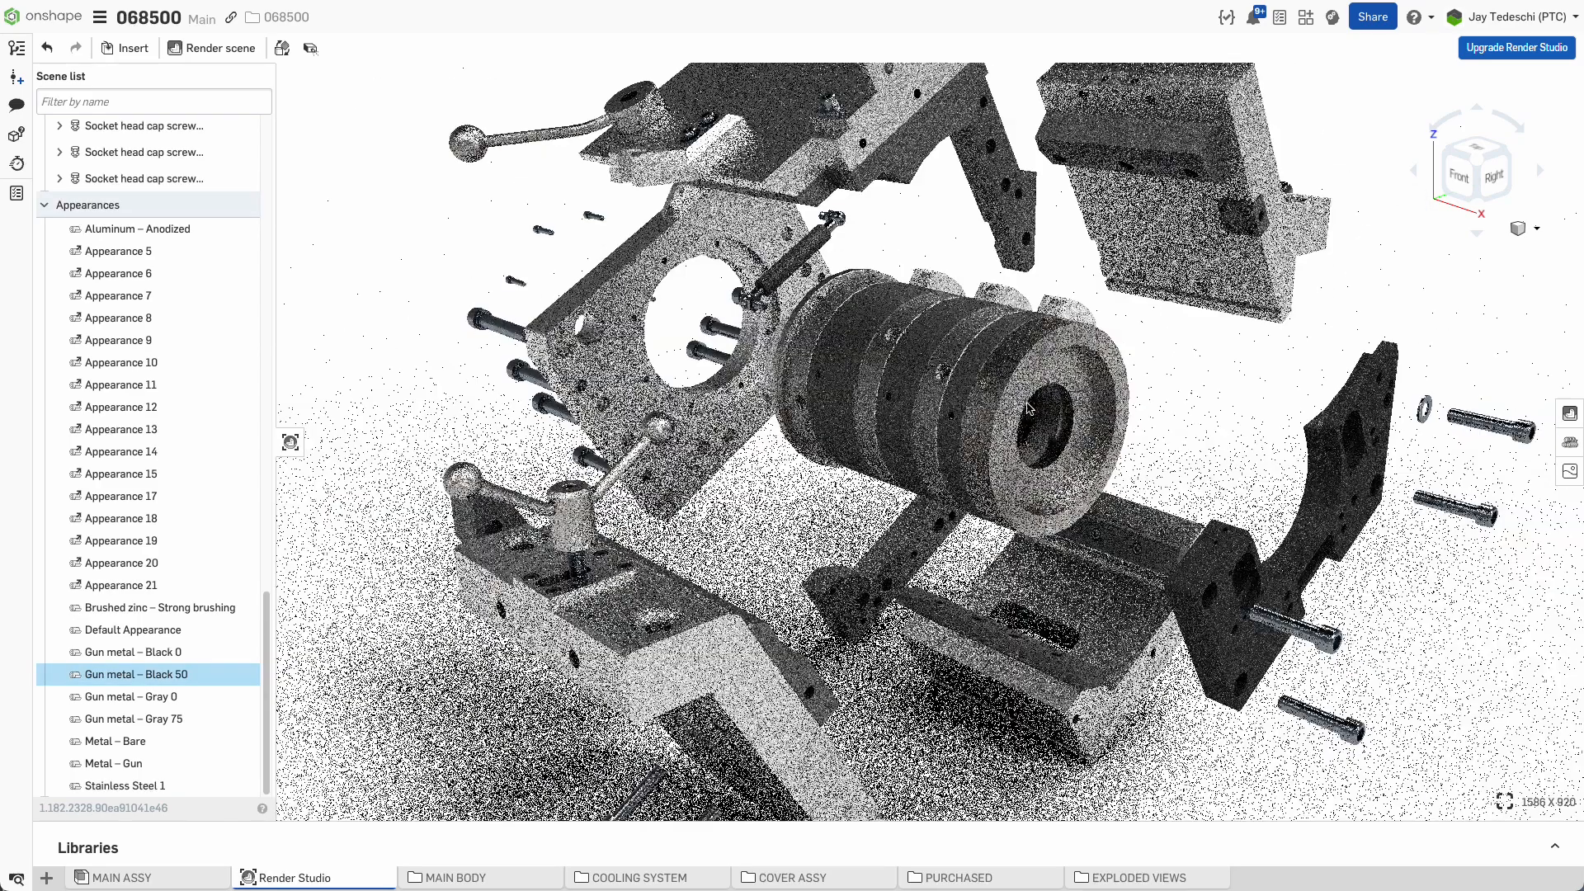
{"action": "scroll", "coordinate": [1027, 408], "scroll_direction": "up", "scroll_amount": 3}
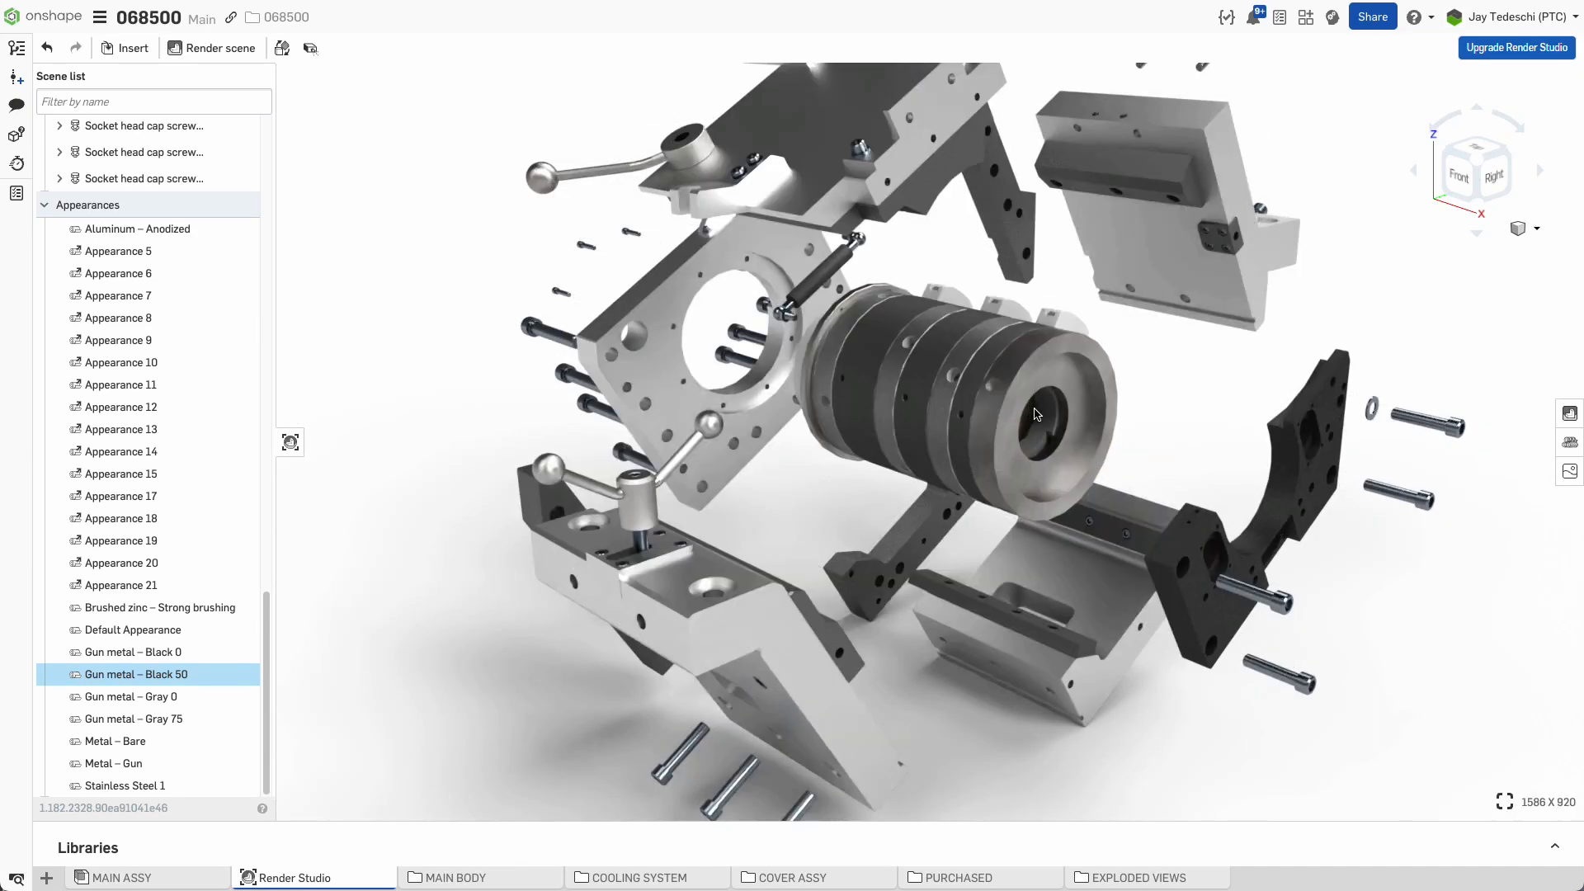